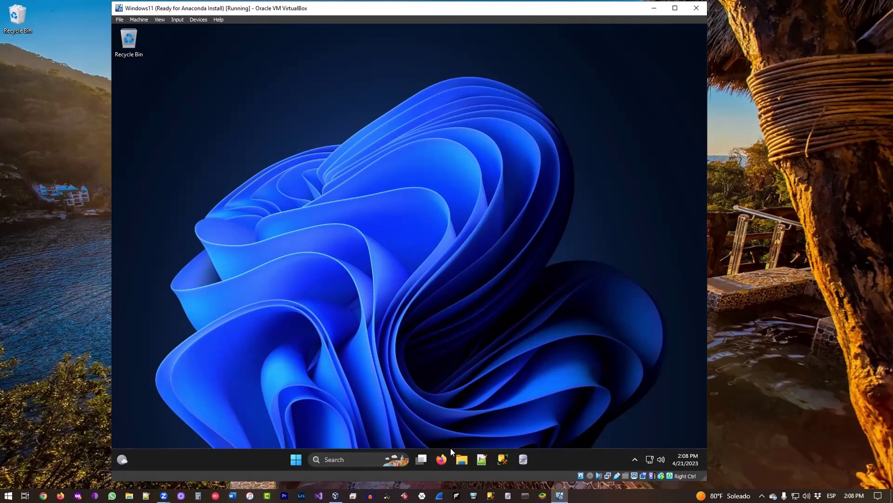
Open the Anaconda site in Firefox from the Instaladores bookmarks, view the Windows installers, and close the browser
left_click(441, 459)
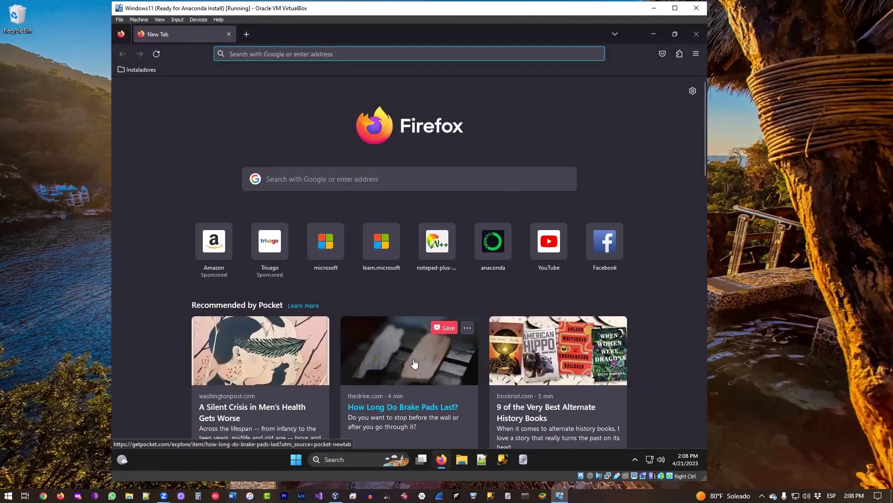
left_click(142, 70)
left_click(145, 109)
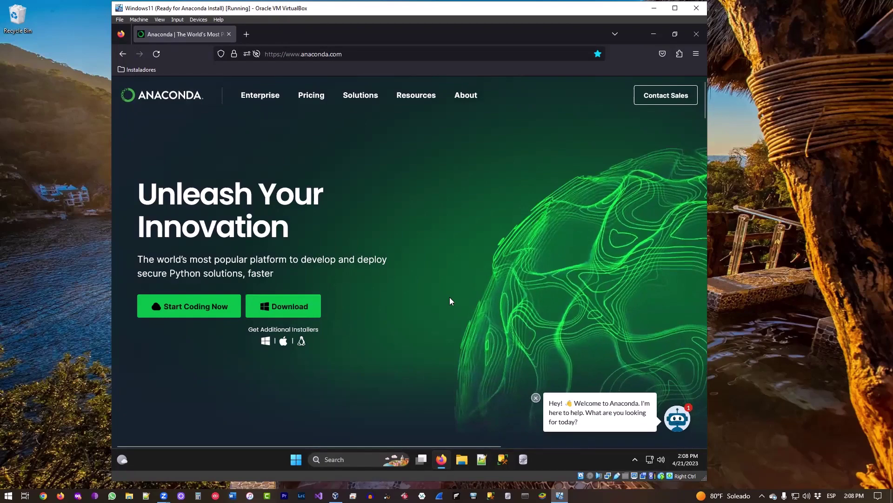
left_click(265, 343)
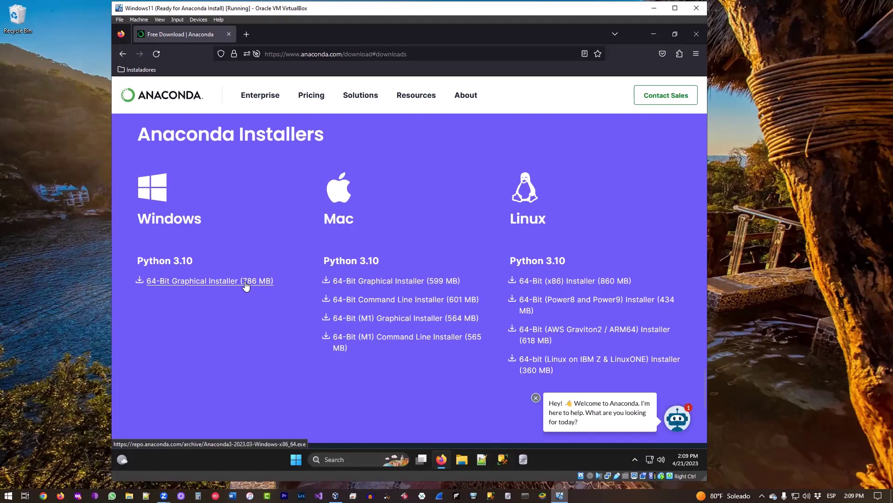
left_click(696, 34)
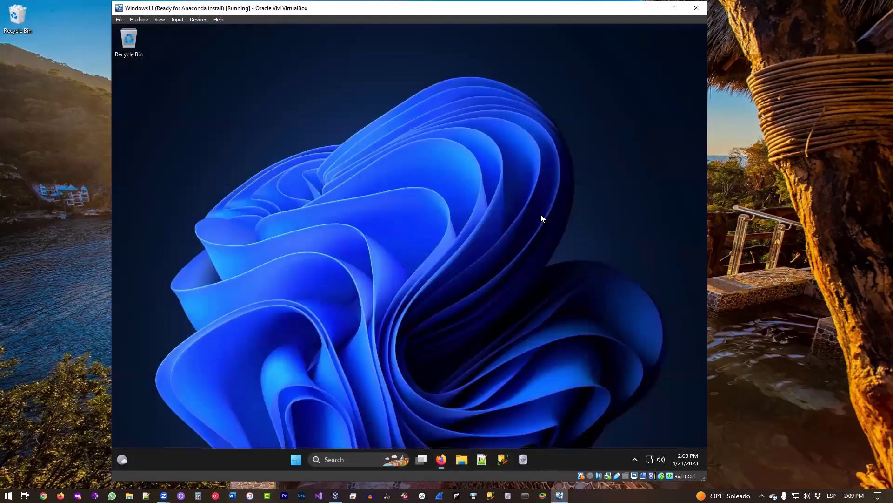
Launch Anaconda3-2023.03-Windows-x86_64.exe from the Downloads folder and close the folder window
left_click(457, 460)
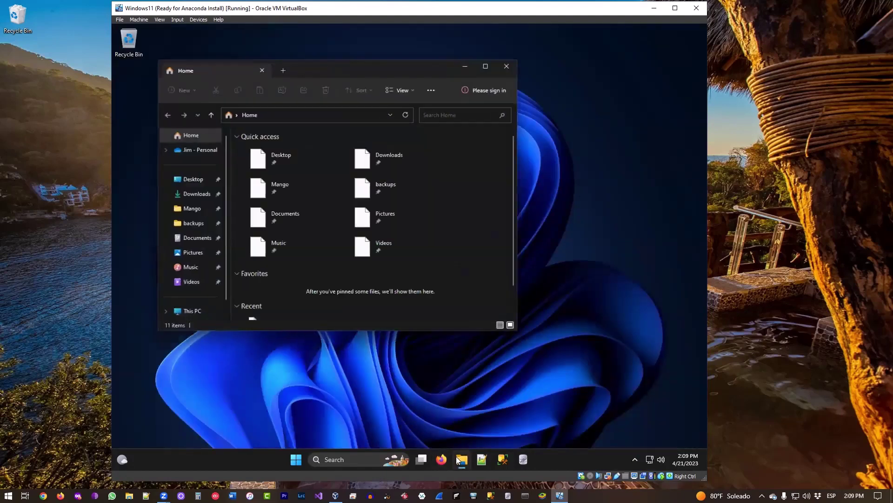
left_click(382, 155)
double_click(382, 155)
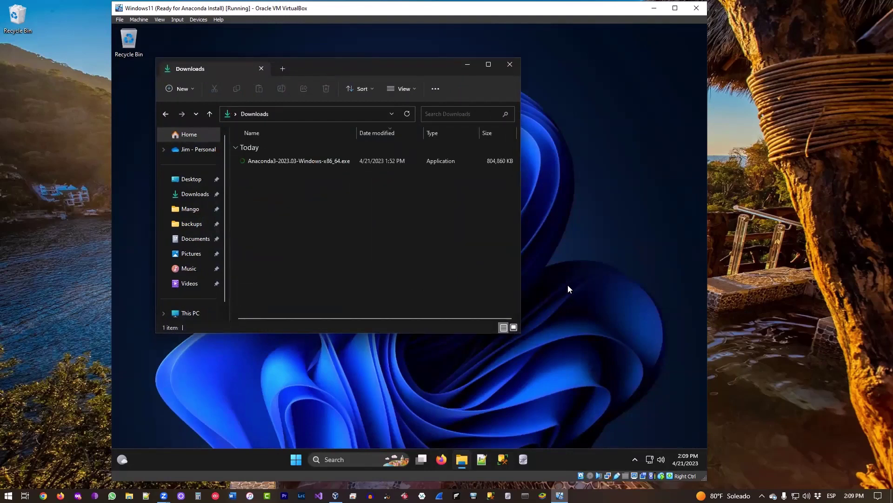
double_click(294, 161)
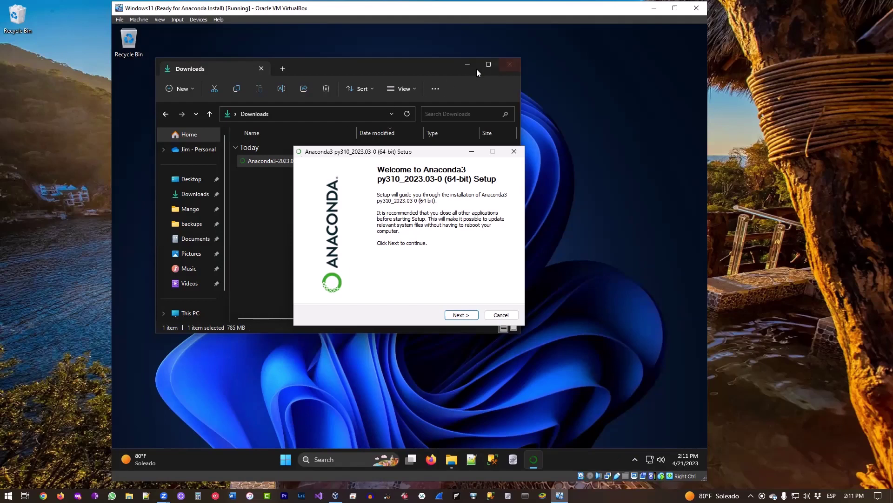
left_click(508, 65)
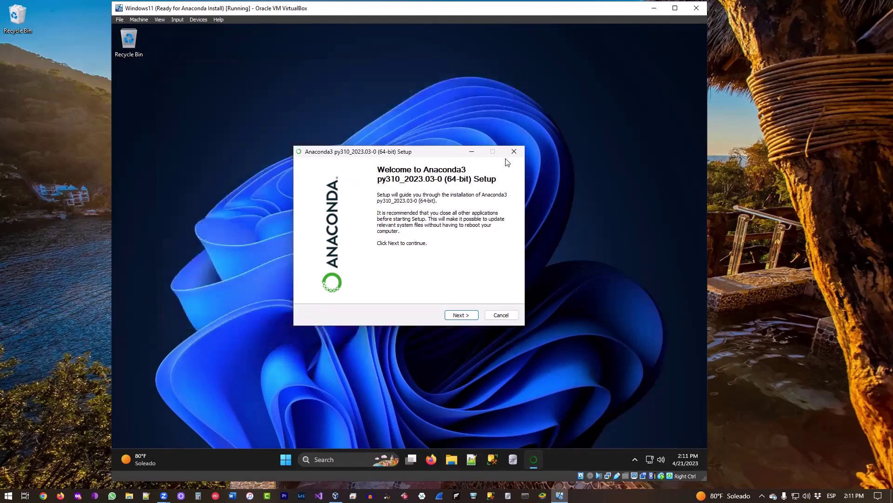
Accept the Anaconda3 license agreement and keep the Just Me (recommended) installation type
left_click(460, 316)
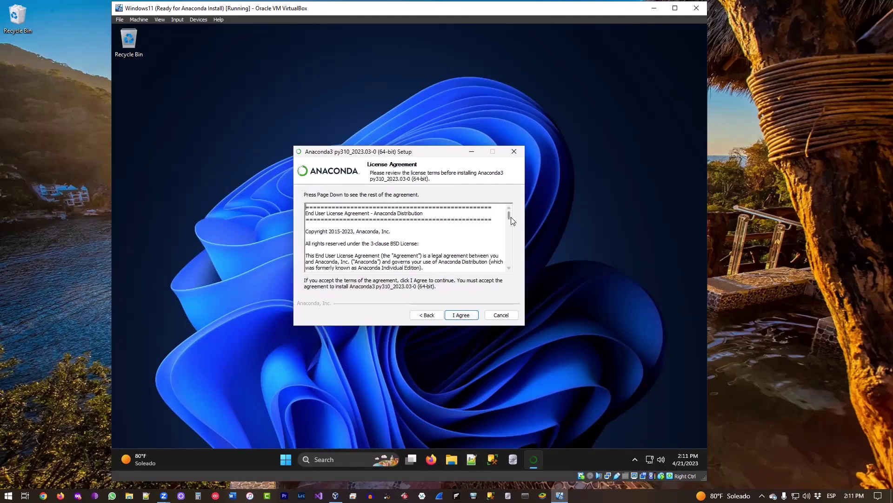
left_click_drag(510, 214, 509, 246)
mouse_move(510, 220)
left_mouse_down()
mouse_move(510, 265)
mouse_move(510, 214)
left_mouse_up()
left_click(462, 315)
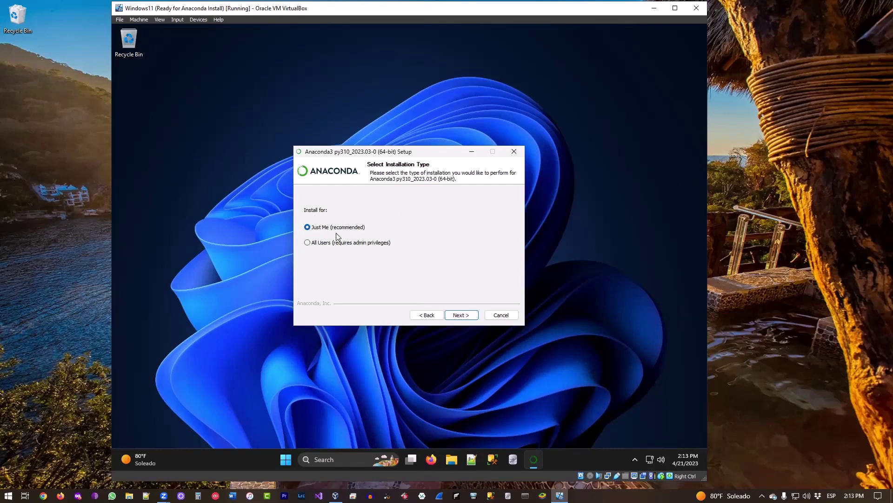
left_click(459, 315)
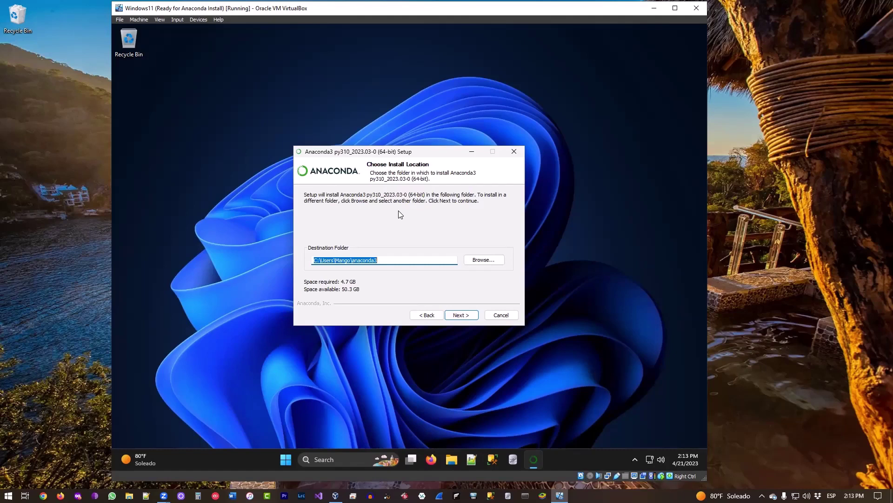
Create a new folder in the Downloads folder, keeping its default name
left_click(452, 460)
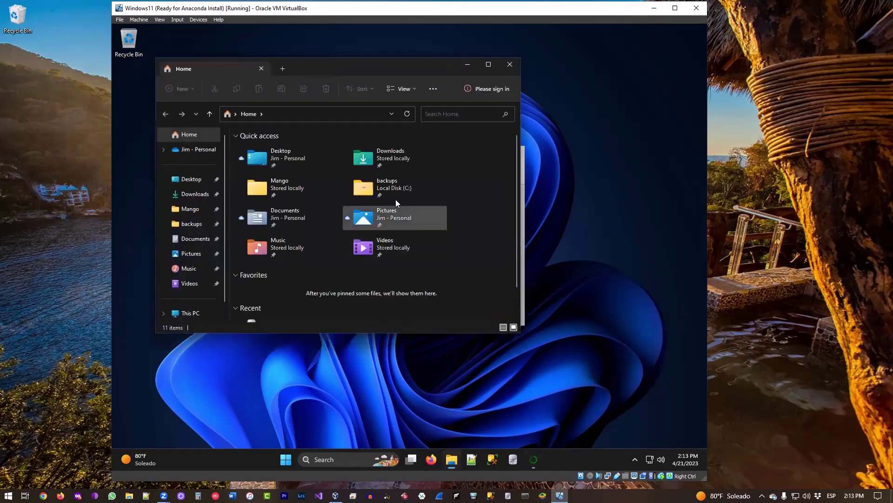
double_click(381, 159)
right_click(313, 200)
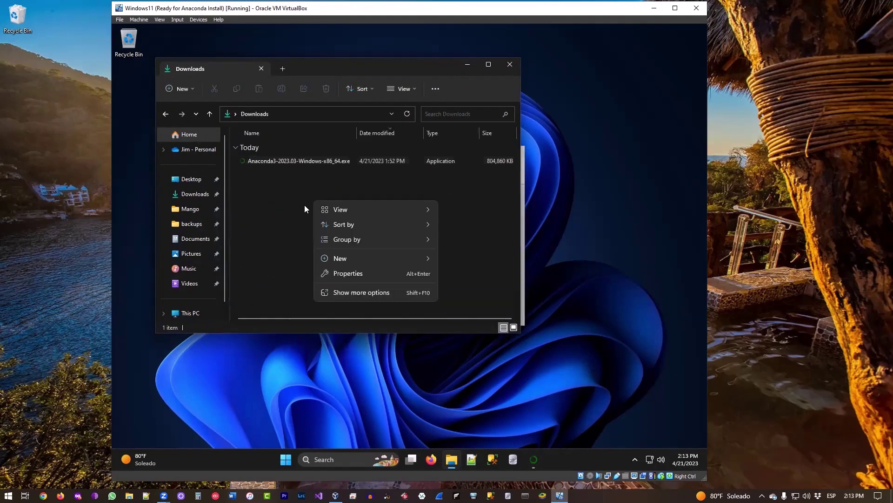
mouse_move(348, 259)
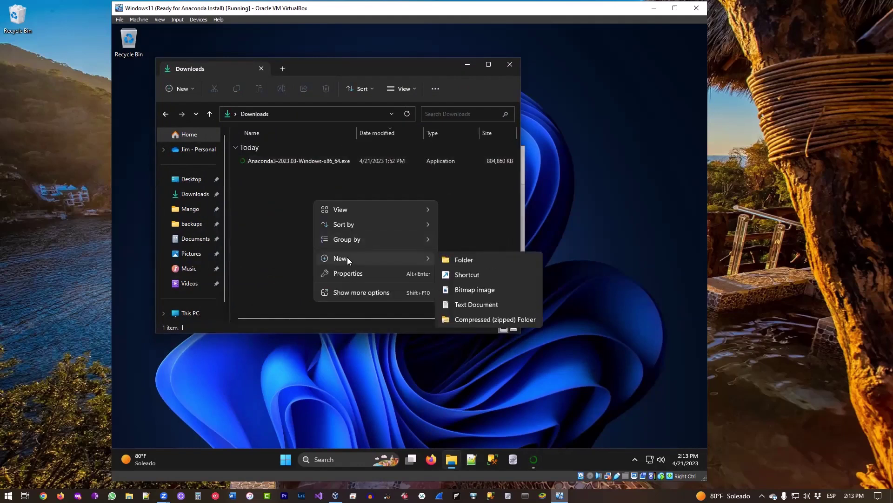
left_click(477, 262)
left_click(287, 199)
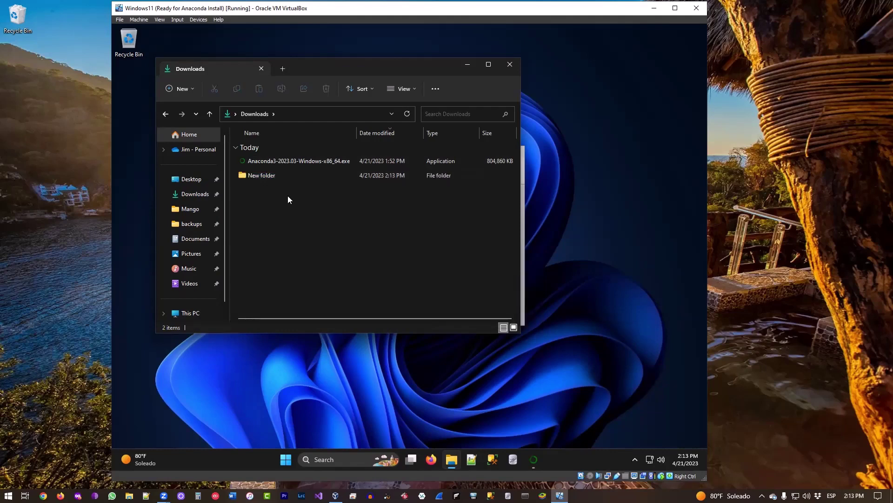
Rename the new folder in Downloads as "This is my Anaconda don't want none"
right_click(266, 177)
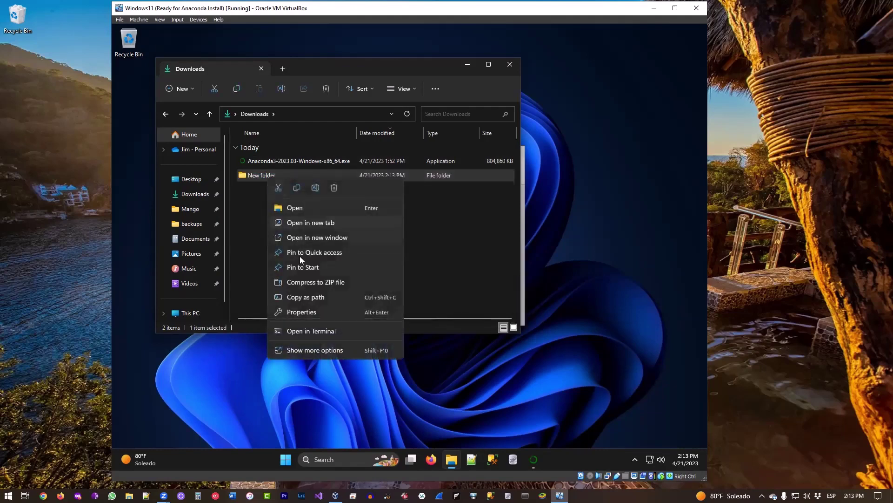
left_click(262, 179)
left_click(261, 178)
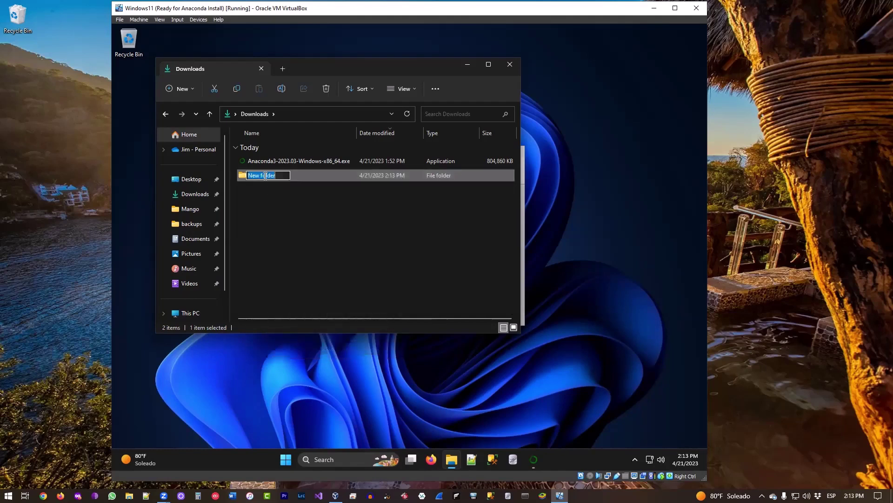
type("TH")
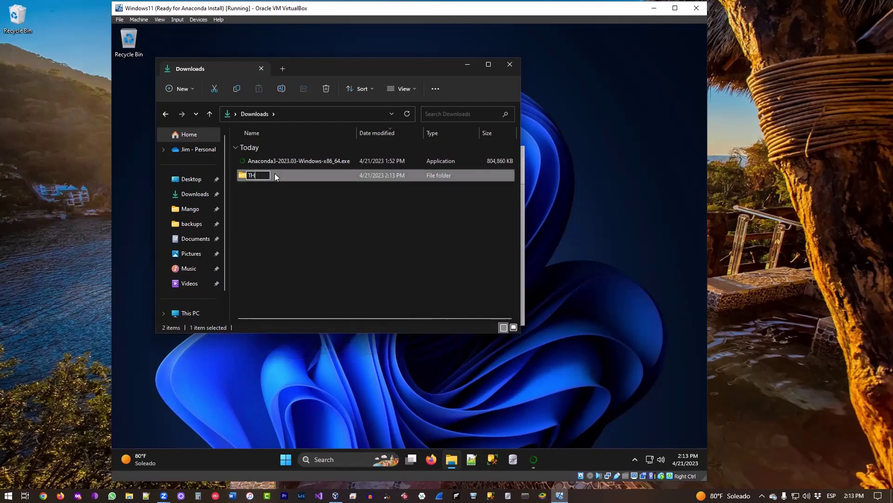
type("IS")
key("BackSpace")
type("is is my ")
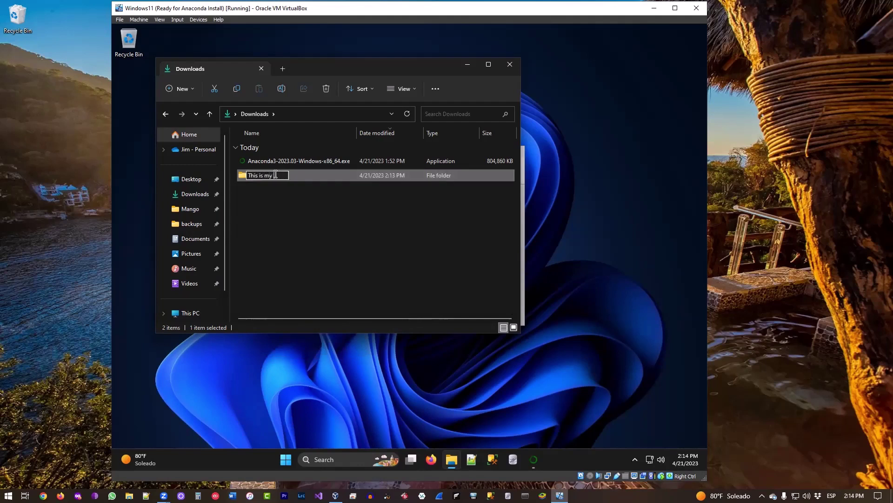
type("anaconda d")
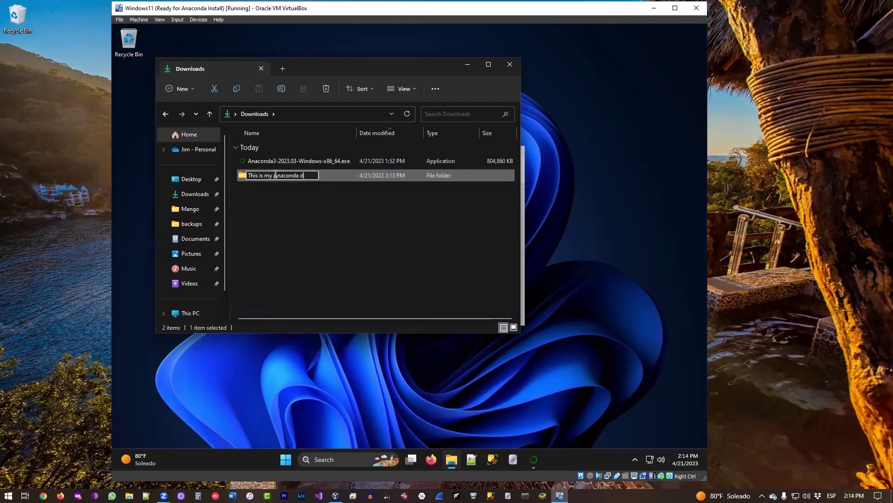
type("on't want k")
key("BackSpace")
type("none...")
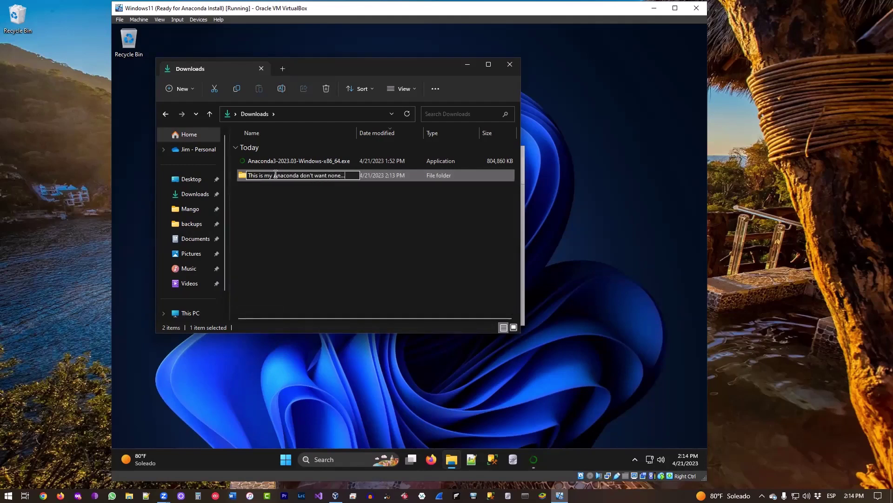
key("BackSpace")
key("BackSpace")
key("BackSpace")
key("Return")
left_click(272, 208)
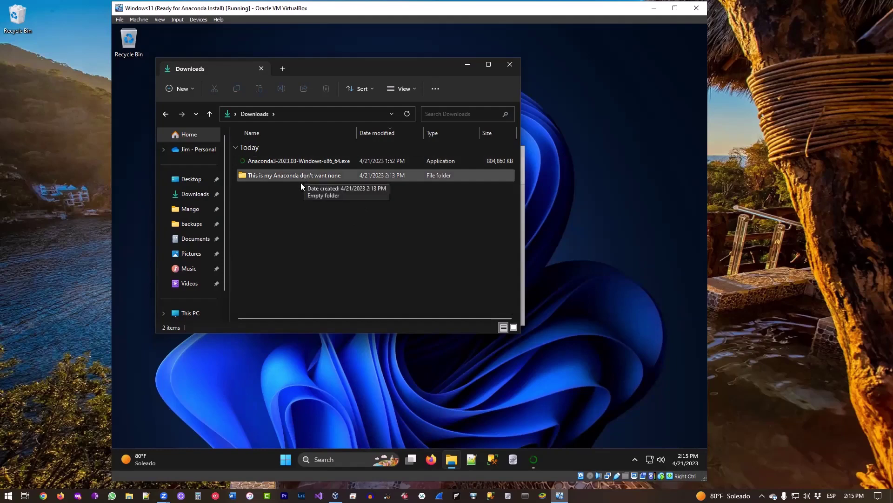
Minimize the Downloads window and accept the default destination folder in the Anaconda3 installer
left_click(468, 65)
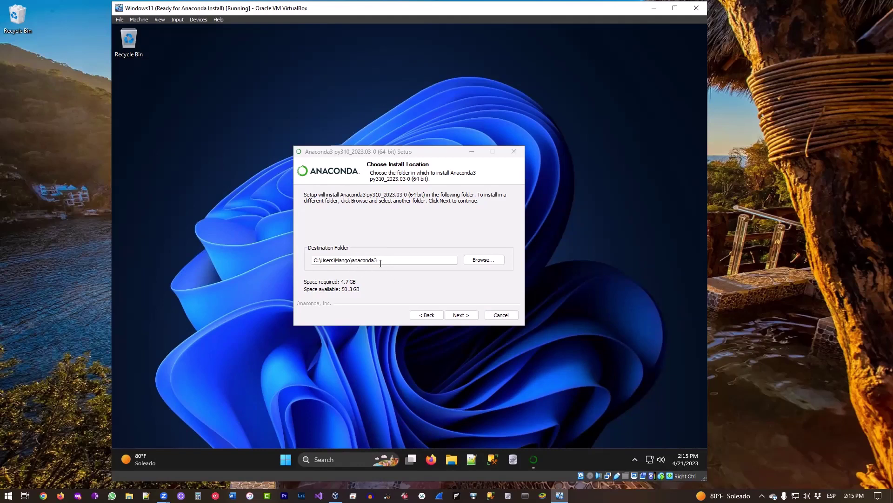
left_click(460, 316)
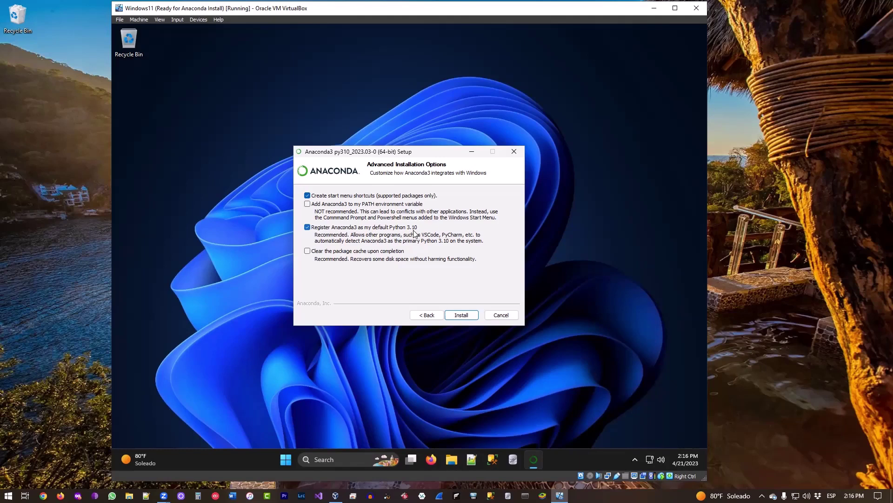
Search the web for "python" in Firefox, view the python.org downloads page, and close the browser
left_click(429, 466)
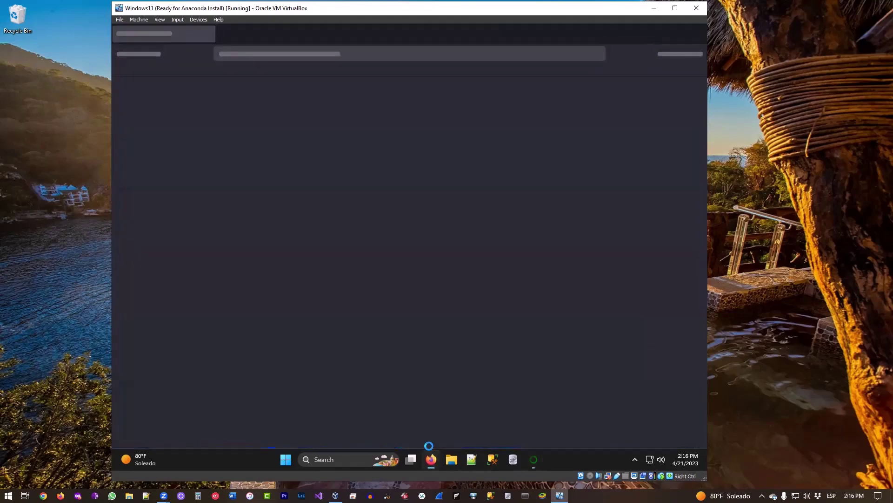
left_click(372, 58)
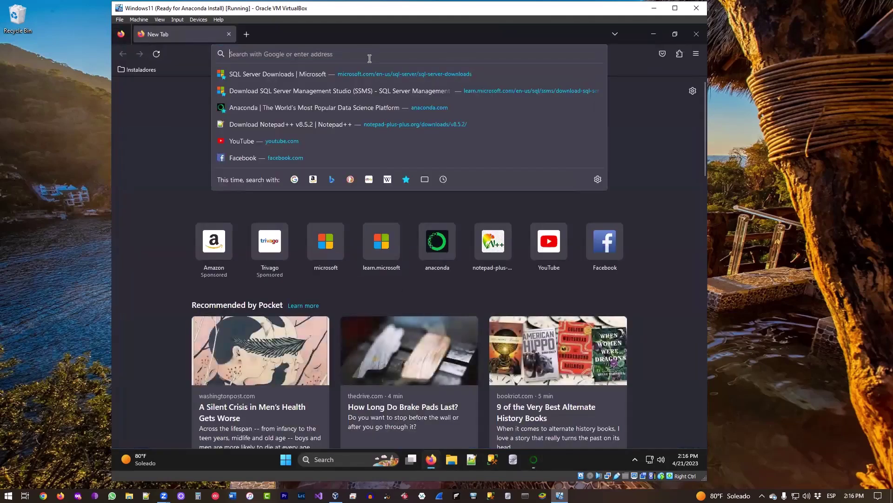
type("python")
key("Return")
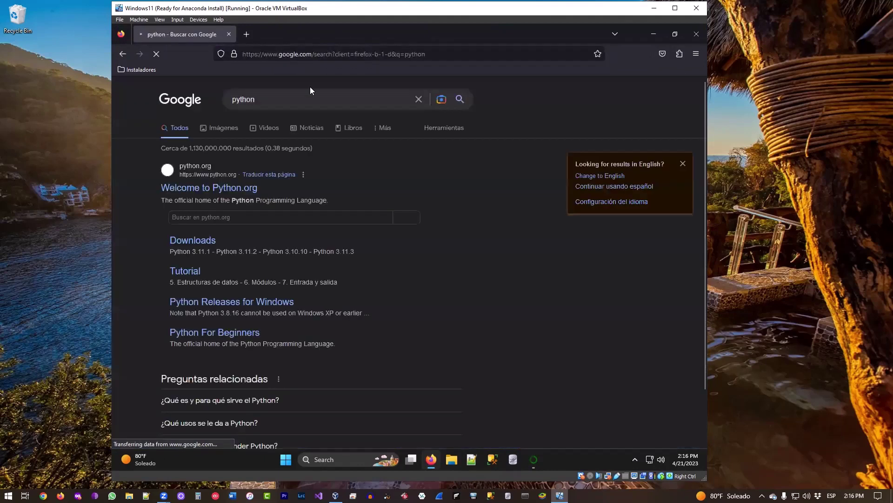
left_click(240, 188)
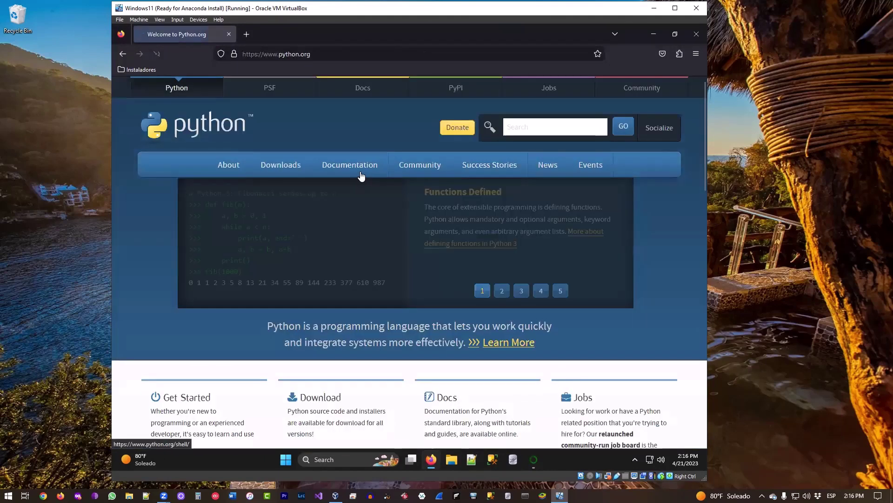
left_click(287, 171)
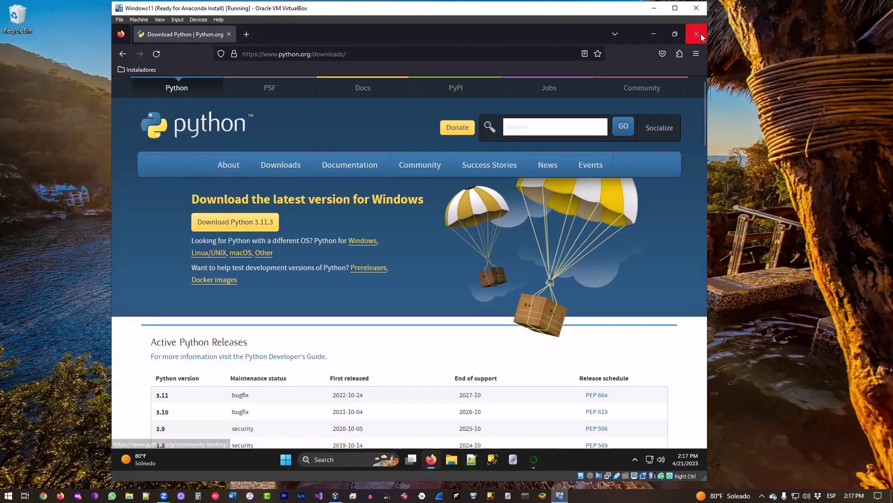
mouse_move(410, 170)
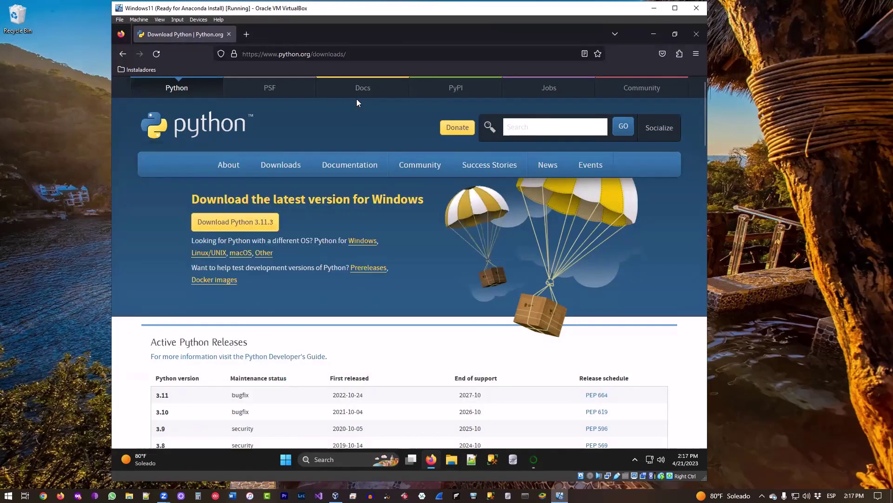
left_click(696, 34)
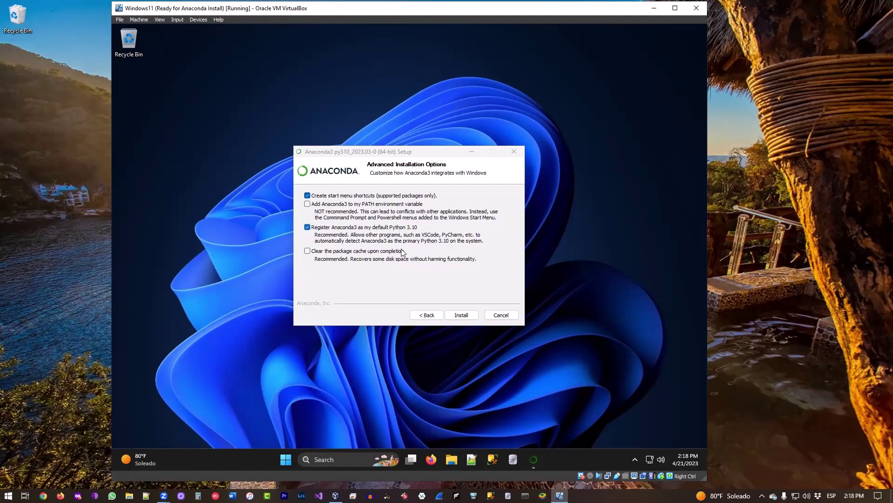
Enable clearing the package cache upon completion, install Anaconda3, and advance to the final setup page
left_click(308, 251)
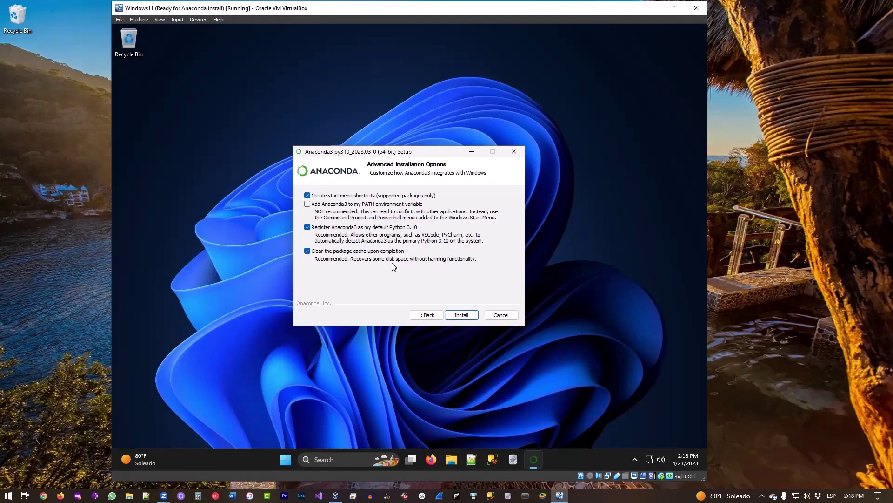
left_click(461, 316)
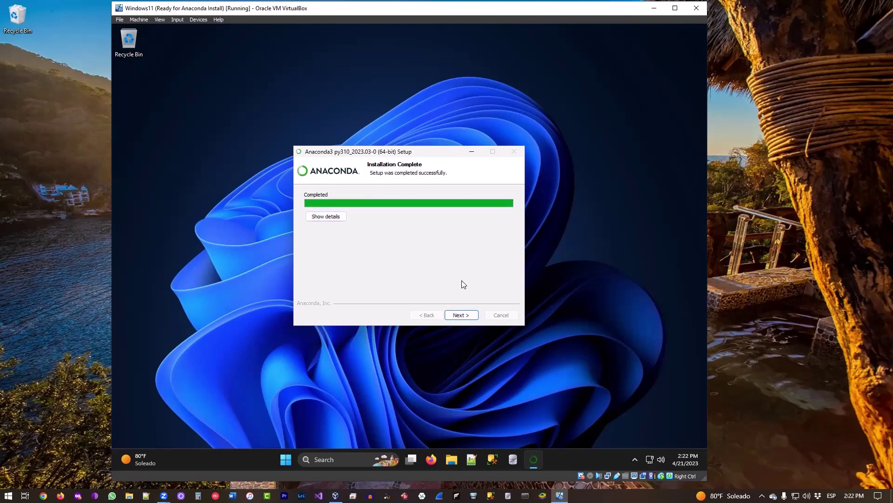
left_click(470, 313)
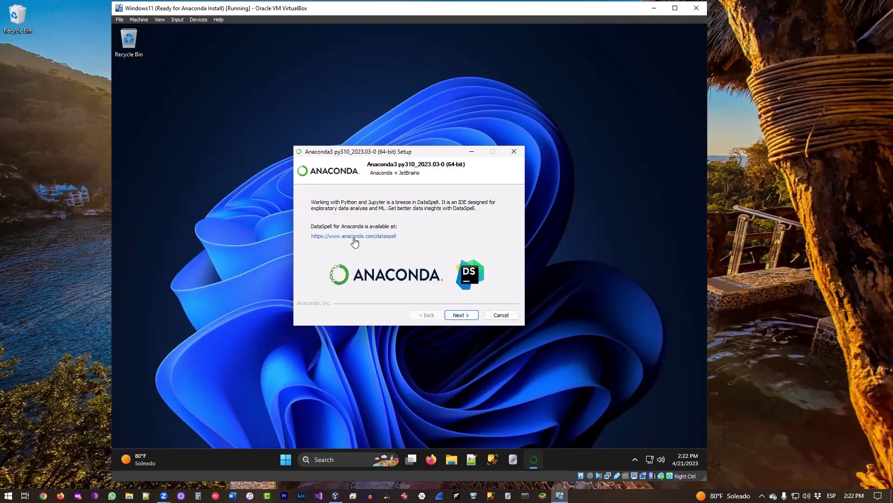
left_click(460, 314)
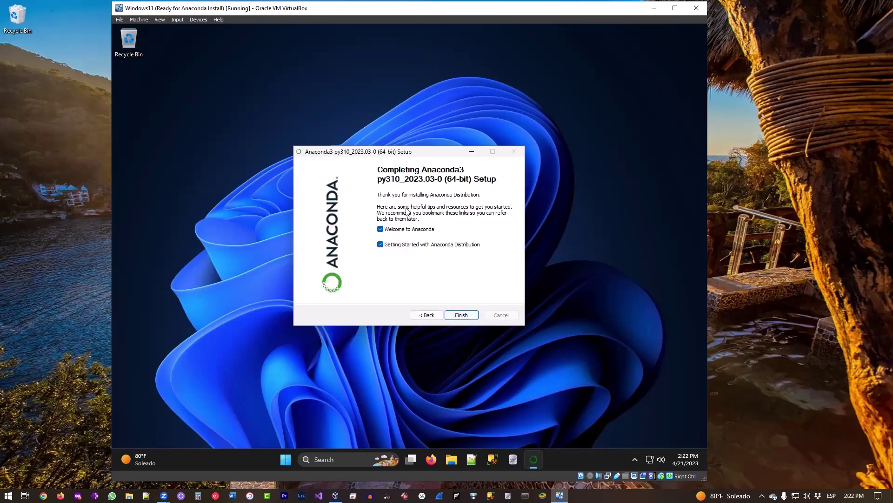
Turn off the Welcome to Anaconda and Getting Started with Anaconda Distribution options and finish the setup
left_click(380, 244)
left_click(380, 229)
left_click(461, 315)
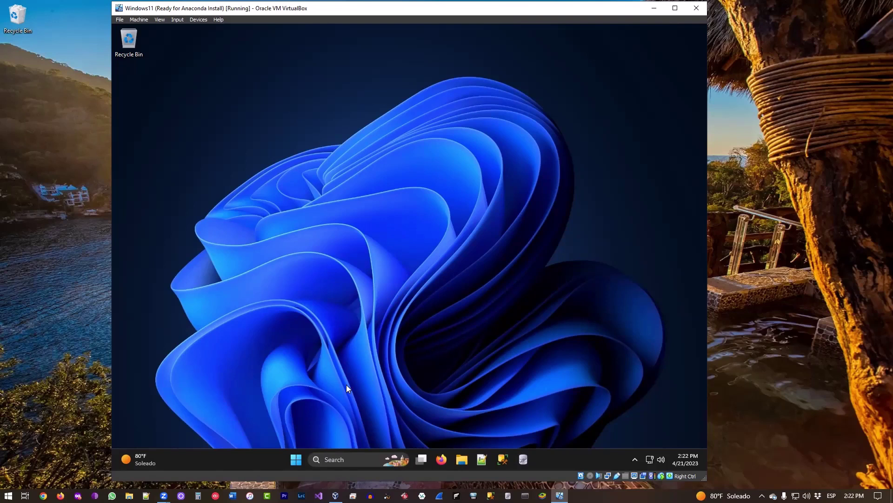
Search the installed apps for "anaconda" and open Anaconda Navigator
left_click(294, 461)
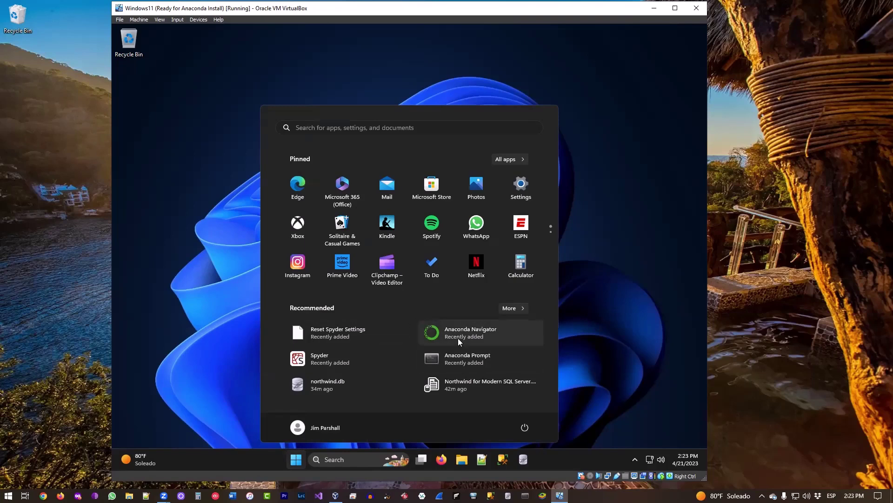
left_click(421, 131)
type("an")
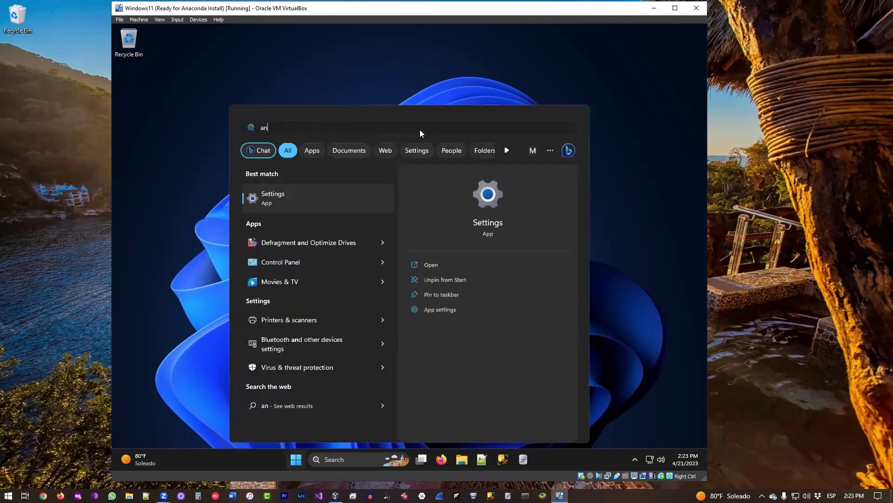
type("aconda")
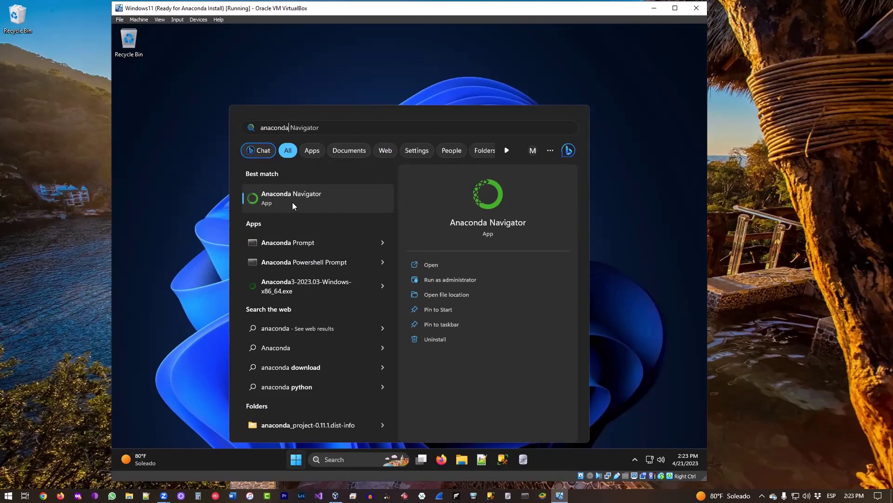
key("Down")
key("Down")
key("Down")
key("Up")
key("Up")
key("Up")
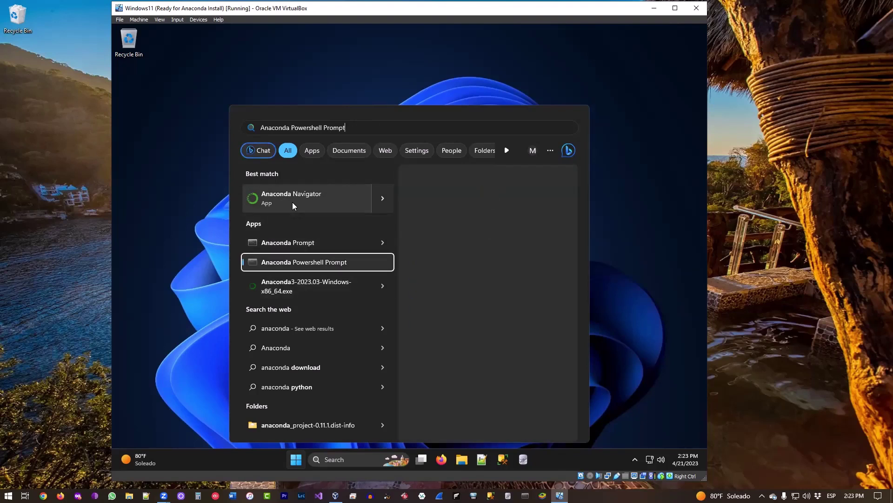
key("Down")
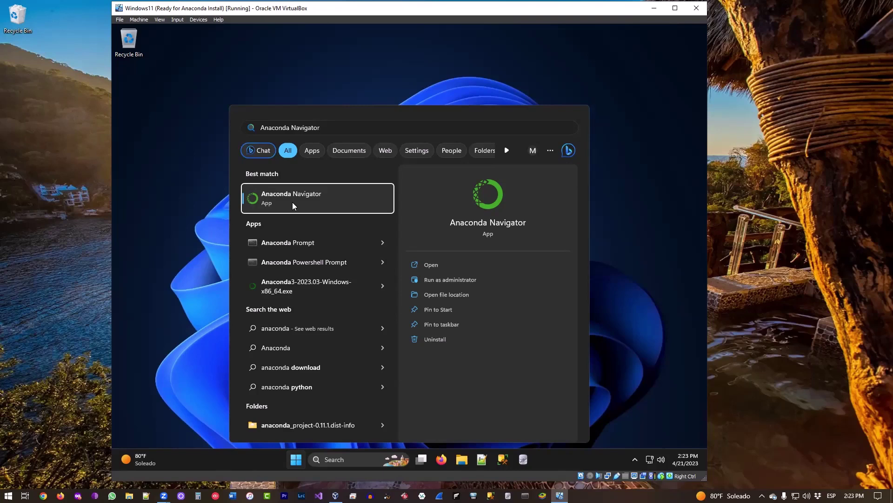
left_click(293, 204)
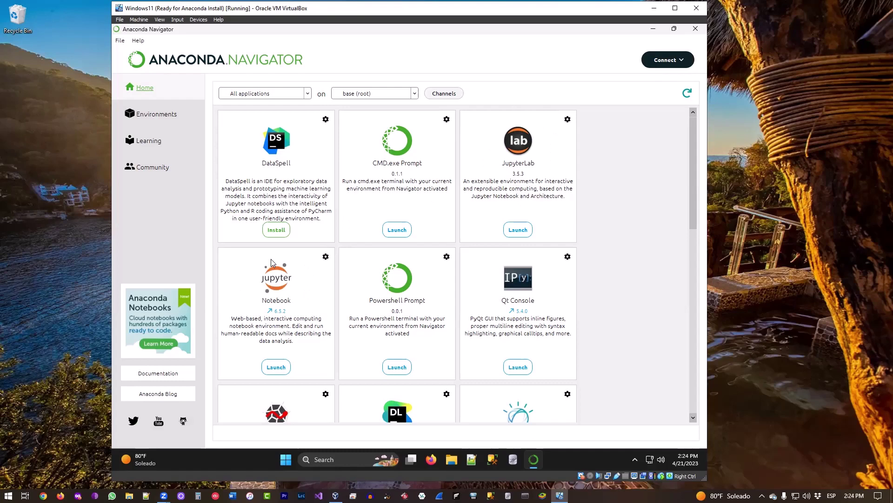
Launch Jupyter Notebook from Anaconda Navigator and create a new folder in its root directory
left_click(280, 367)
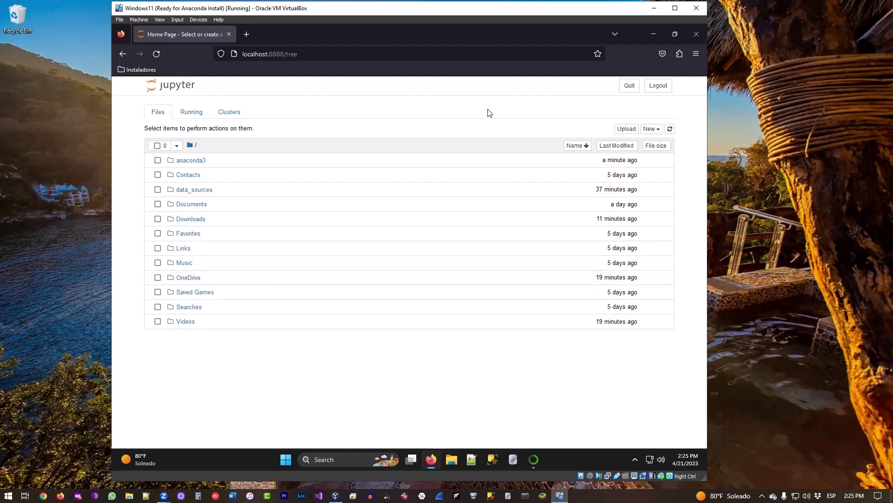
left_click(651, 131)
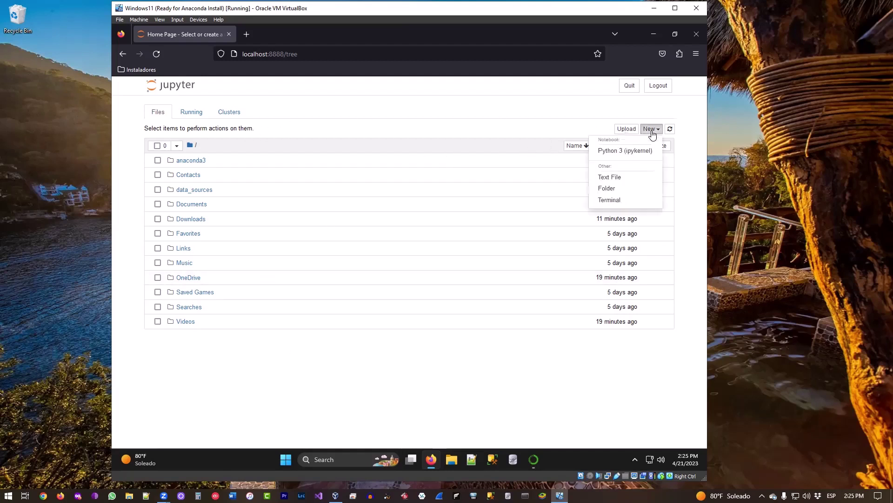
left_click(618, 190)
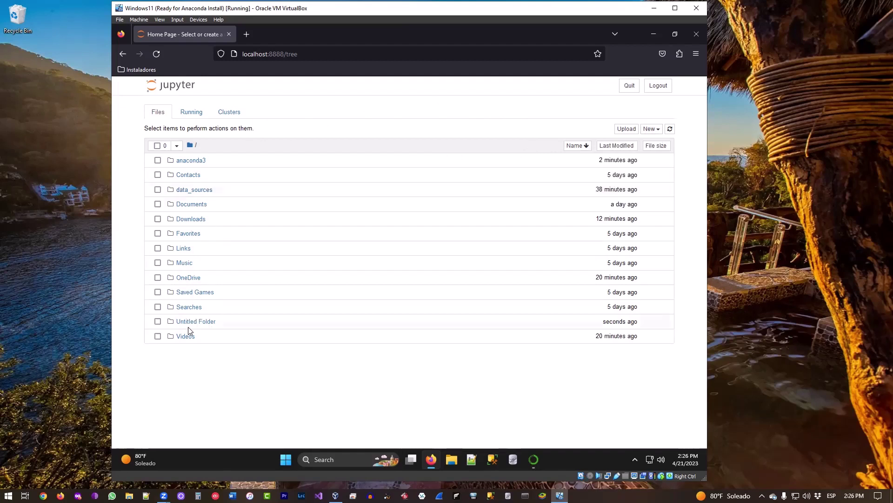
Rename the newly created untitled folder as "notebooks"
left_click(158, 322)
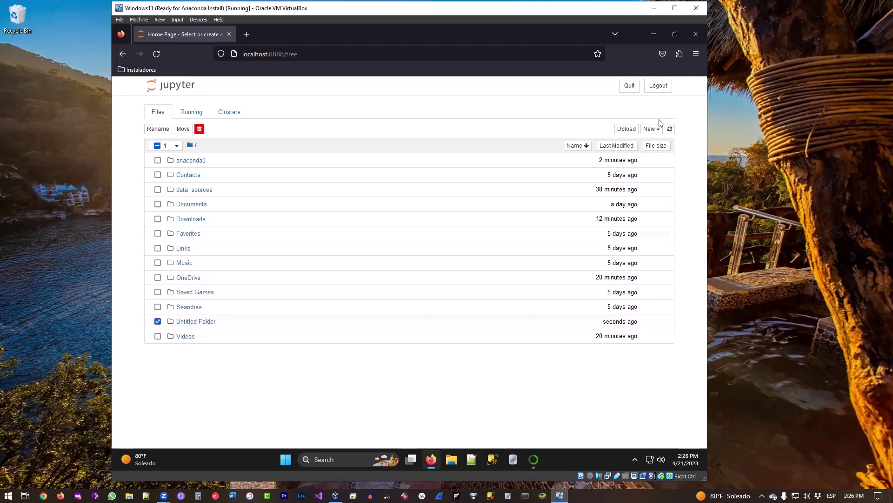
left_click(653, 129)
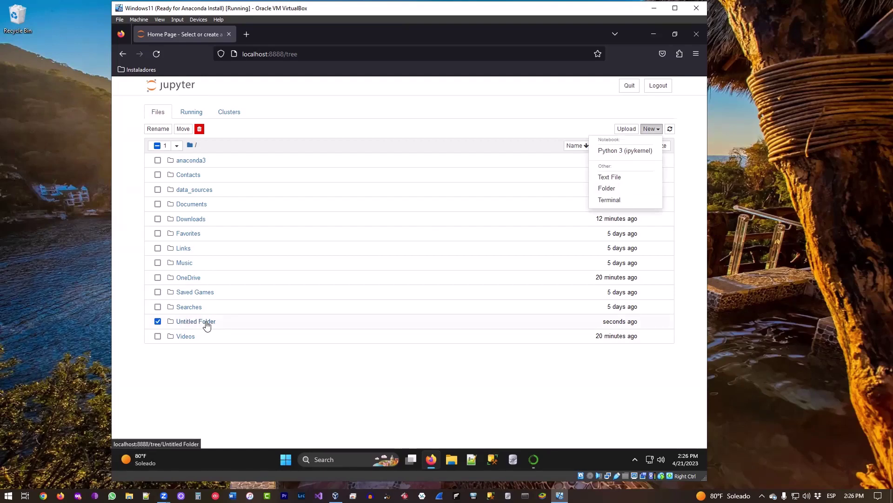
left_click(157, 130)
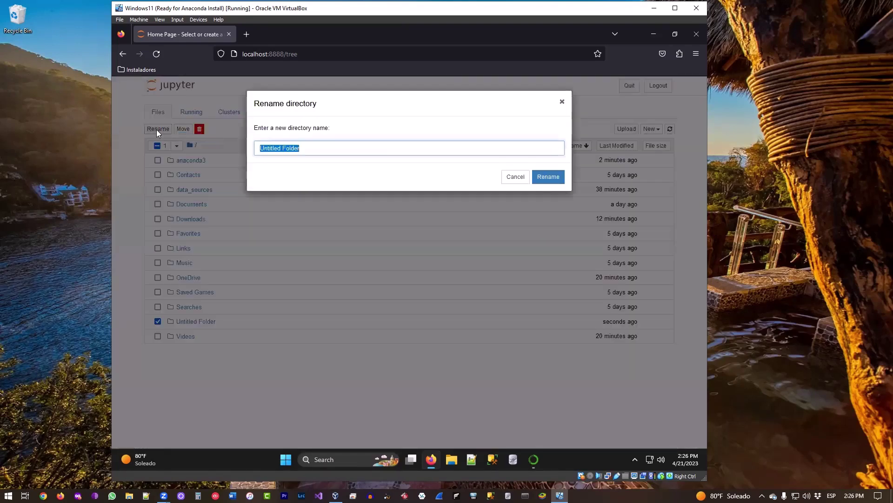
type("notebooks")
key("Return")
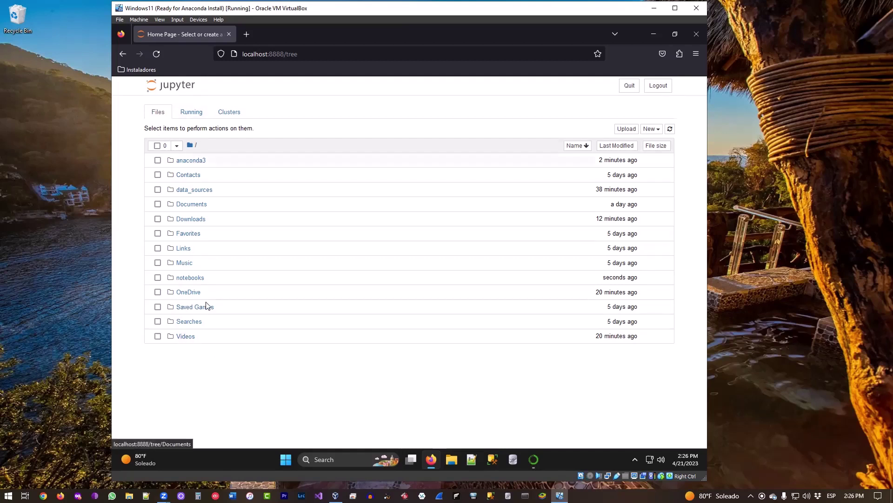
Go to %HOMEPATH% in File Explorer, locate the notebooks folder there, and close the window
left_click(452, 459)
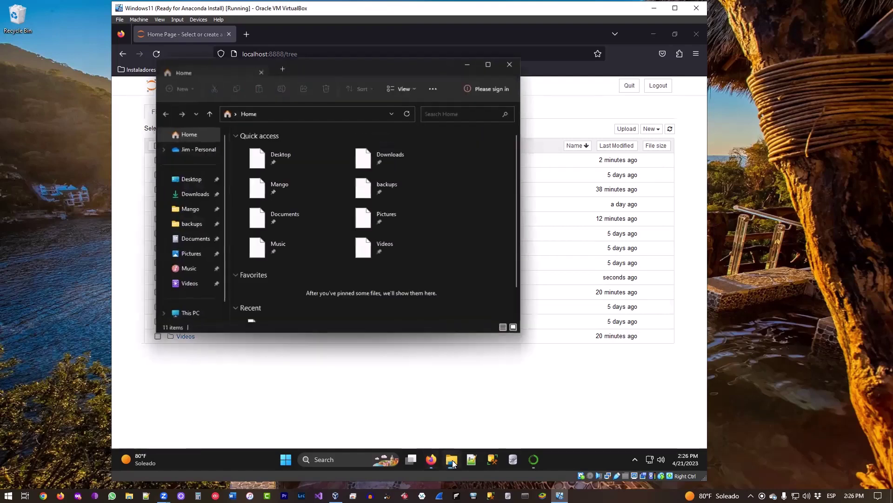
left_click(300, 114)
type("%")
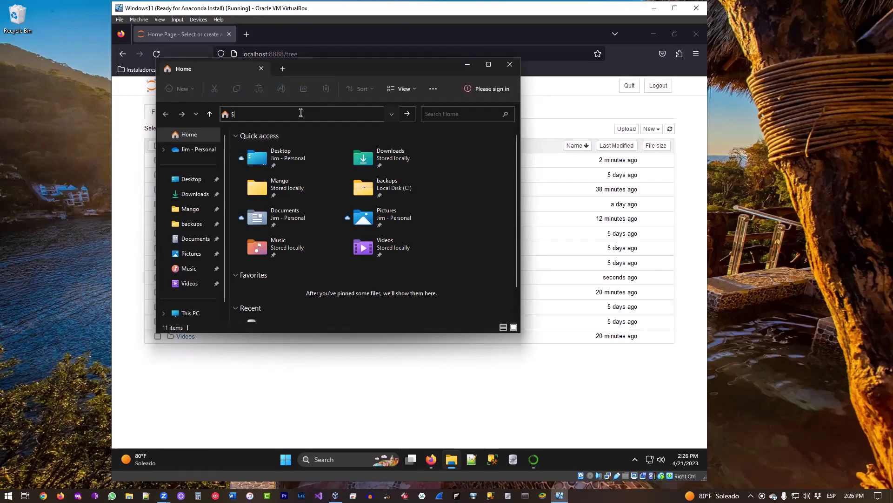
type("HOMEPATH%")
key("Return")
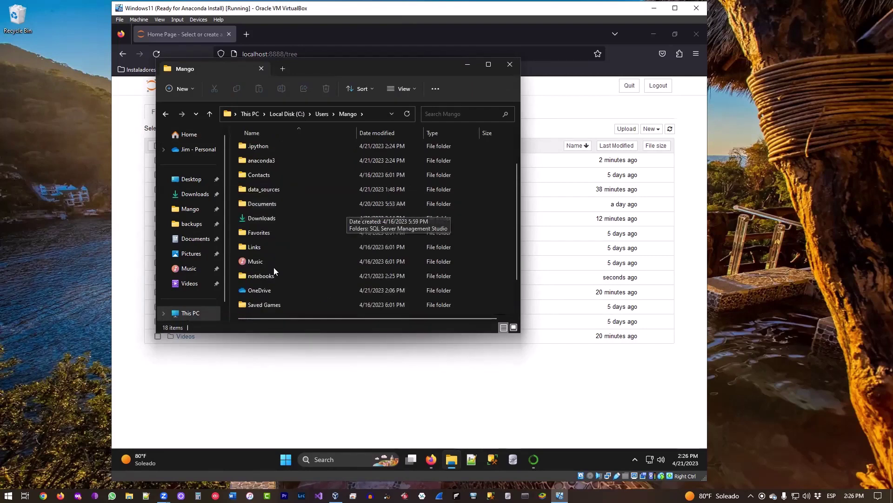
left_click(264, 276)
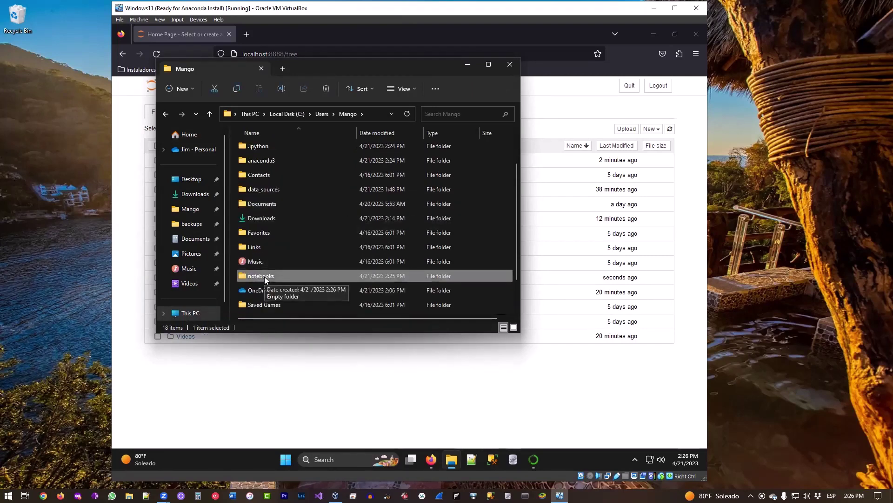
left_click(510, 64)
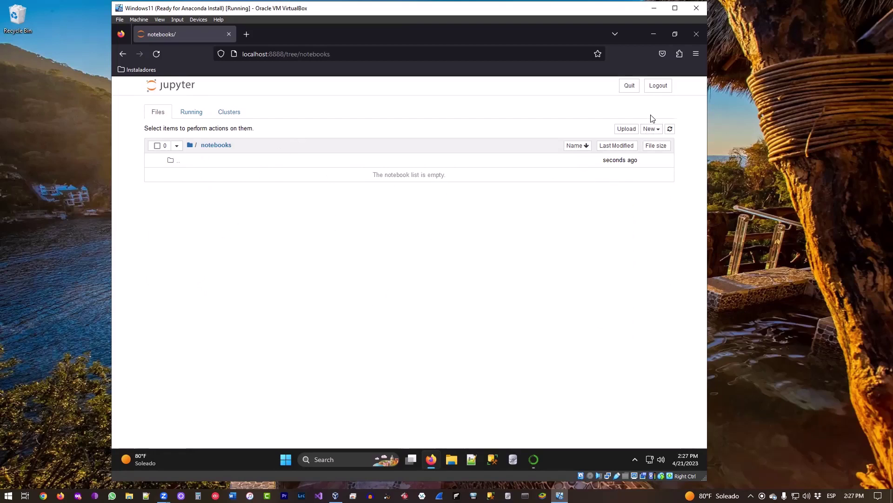
Create a new Python 3 (ipykernel) notebook inside the notebooks folder in Jupyter
left_click(650, 129)
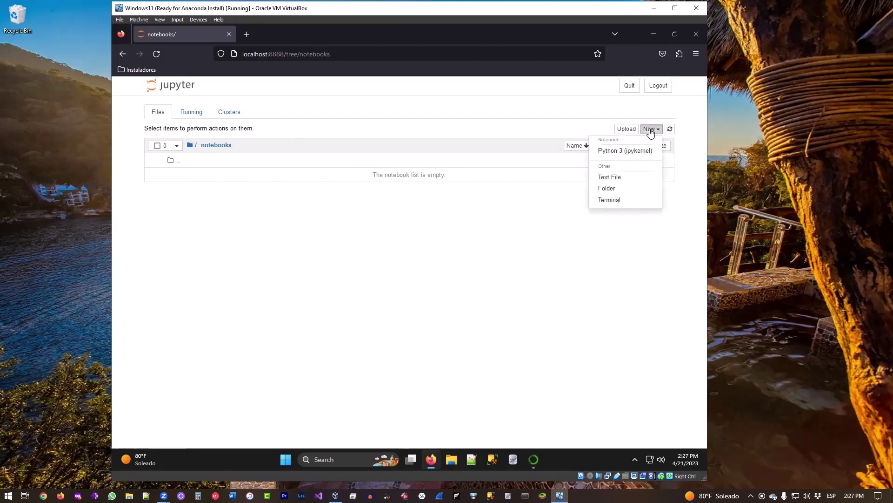
left_click(626, 152)
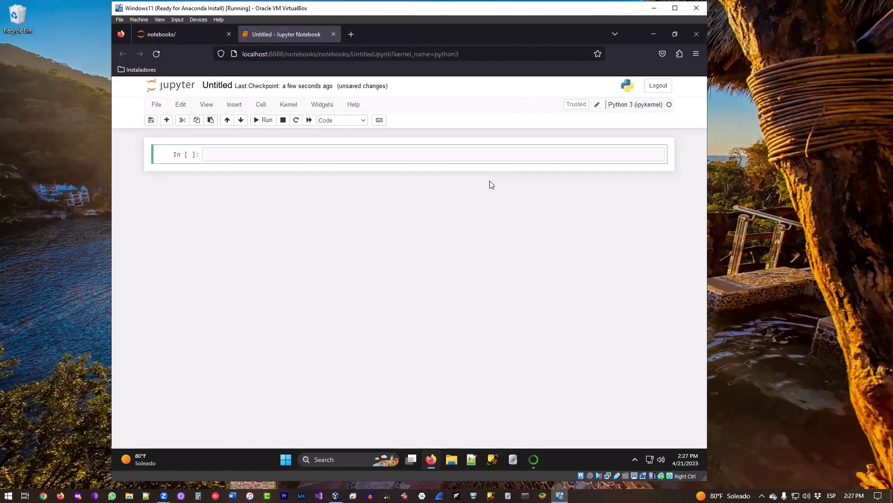
key("ctrl+plus")
key("ctrl+plus")
key("ctrl+plus")
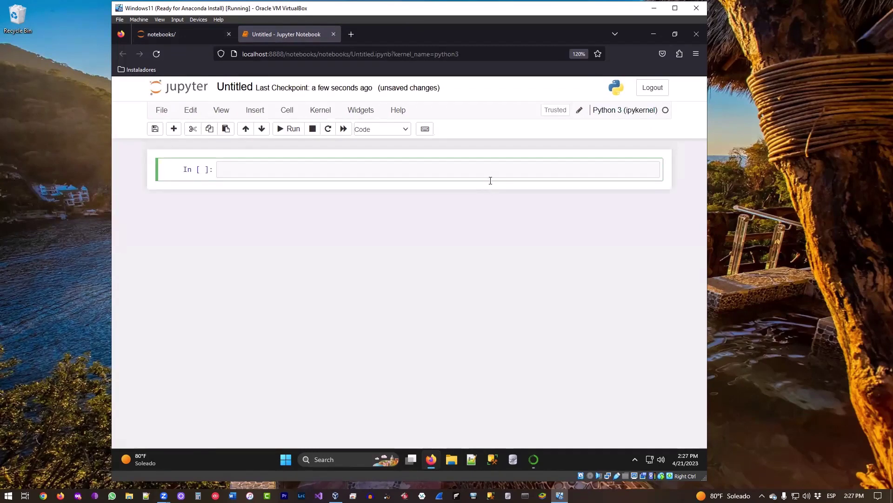
Rename the untitled notebook as "Python Tests"
left_click(281, 88)
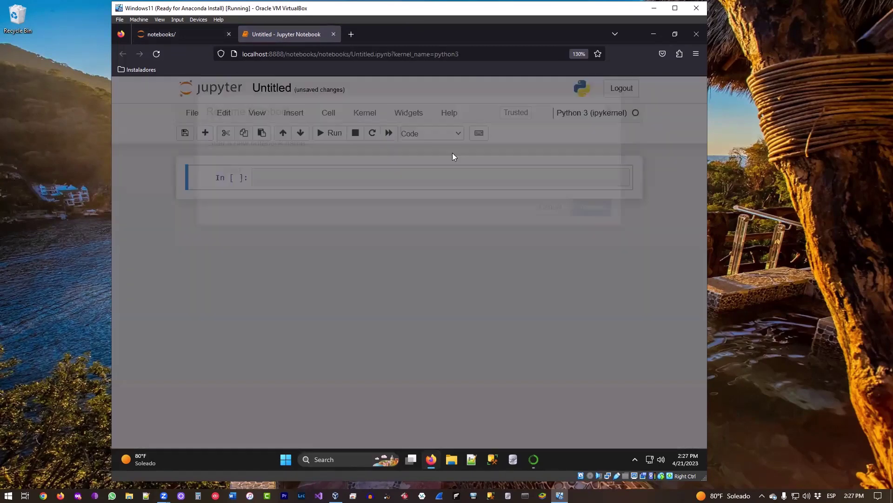
left_click(543, 209)
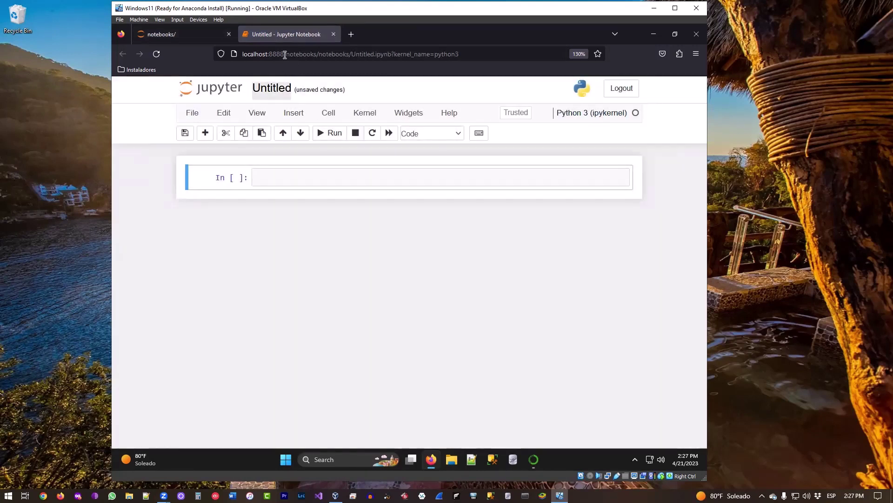
left_click(272, 86)
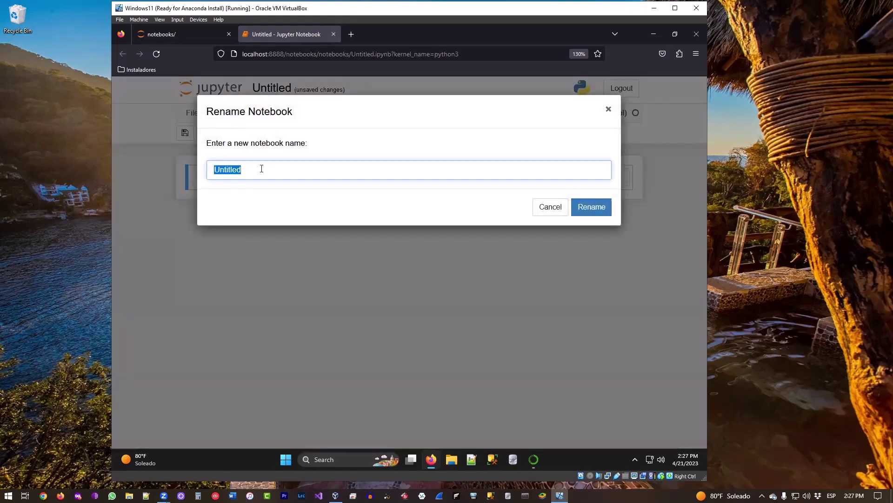
type("Python Tests")
key("Return")
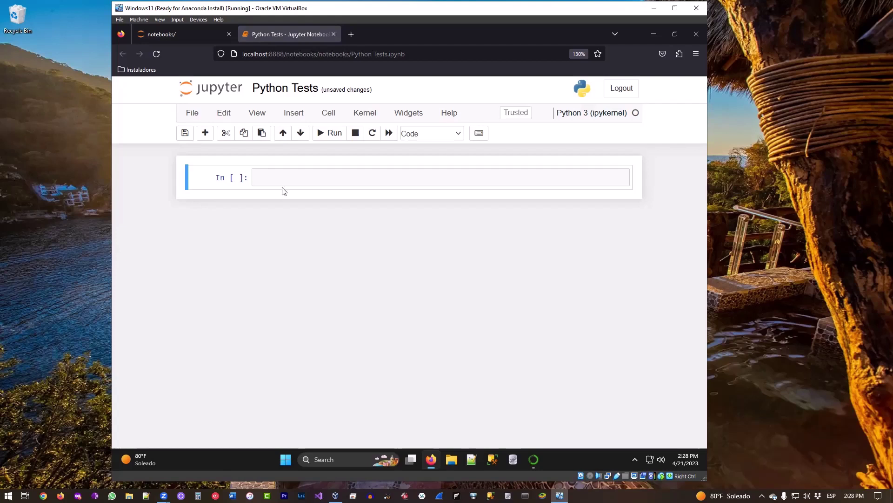
Enter !python -V in the first cell and run it to check the Python version
left_click(292, 177)
type("!python")
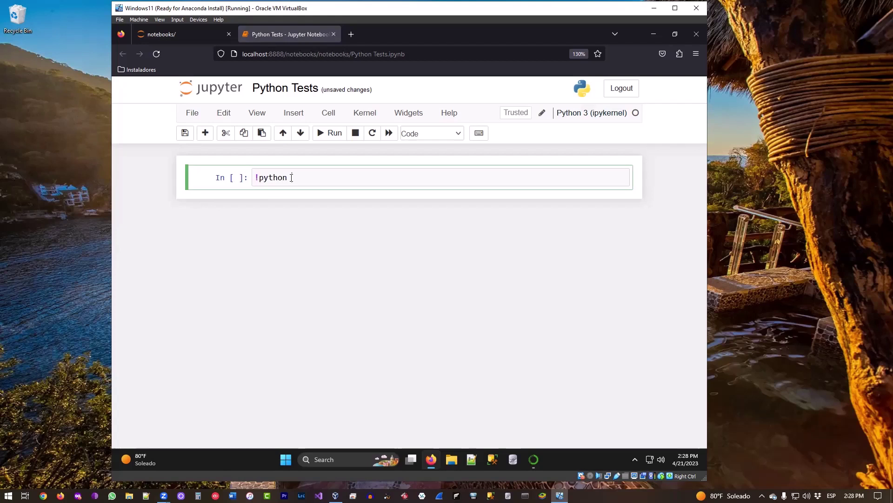
type(" -V")
double_click(278, 176)
left_click_drag(302, 177, 294, 178)
left_click(317, 178)
key("ctrl+Return")
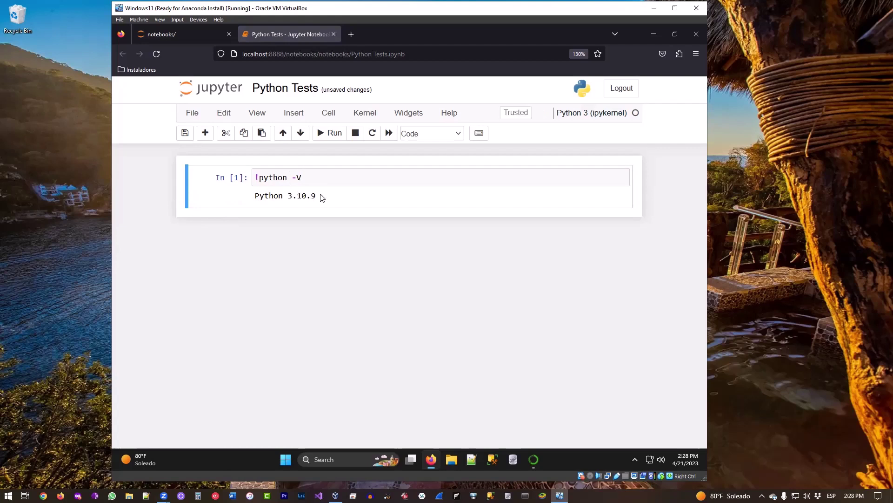
Insert an empty cell below the Python version cell
left_click(325, 171)
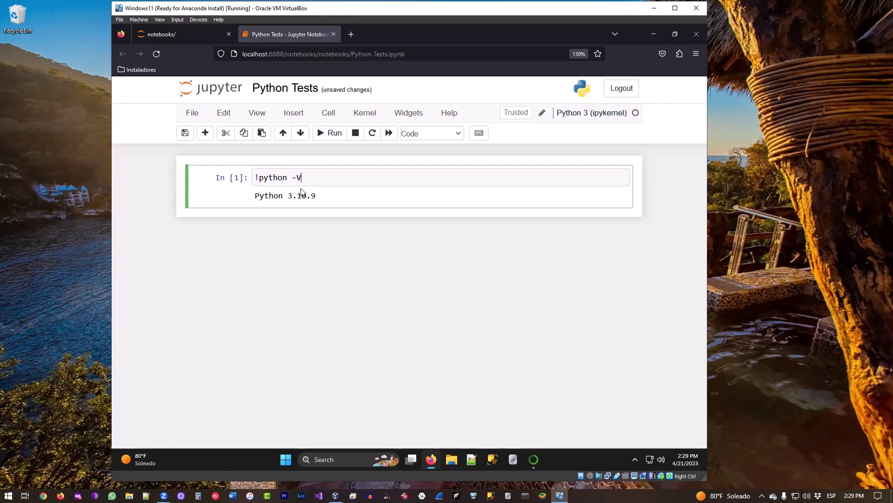
left_click(224, 117)
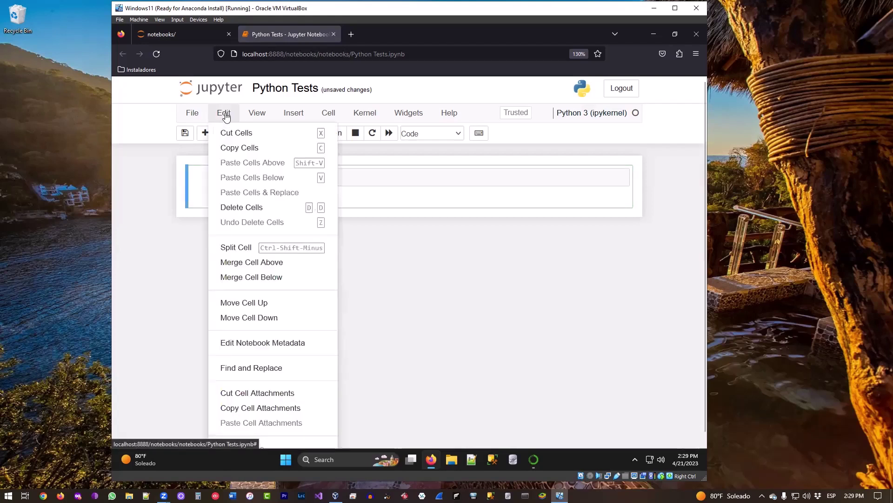
left_click(291, 114)
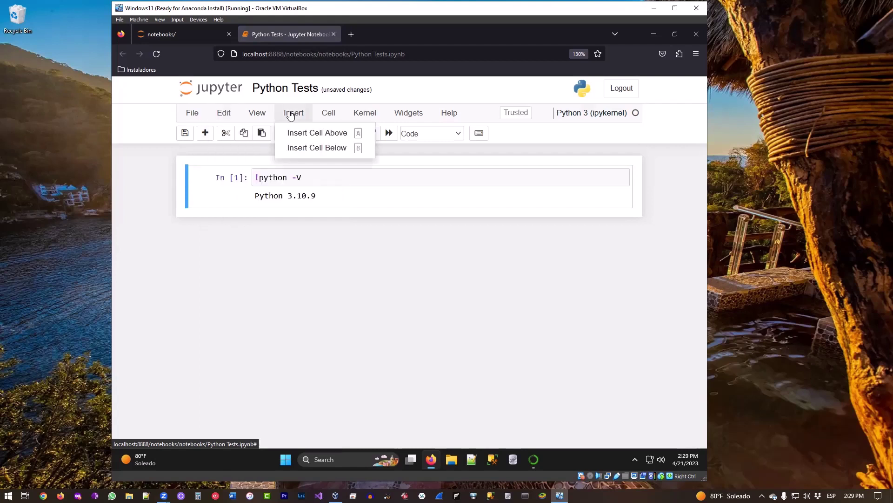
left_click(311, 152)
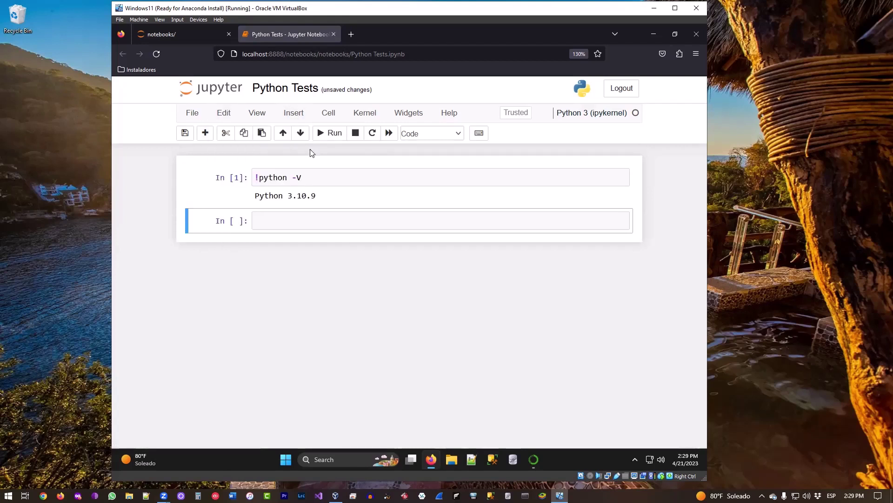
Enter import platform and print(platform.python_version()) on two lines in the second cell and run it
left_click(346, 217)
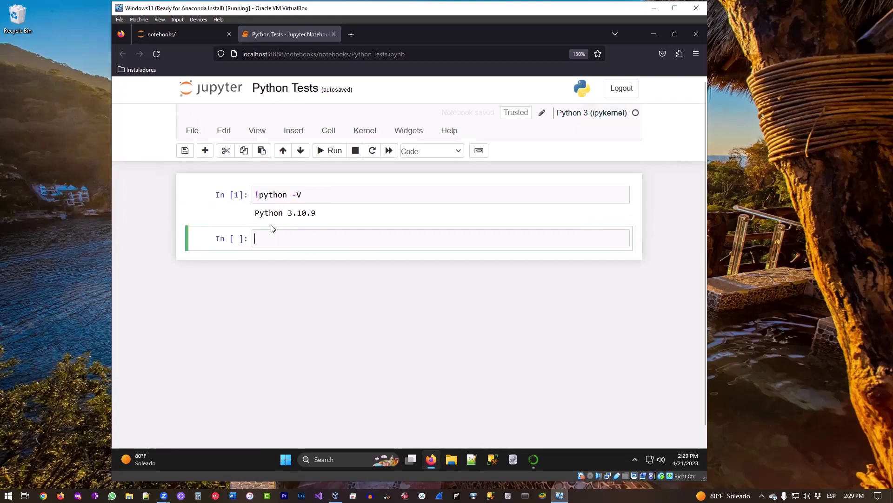
type("import")
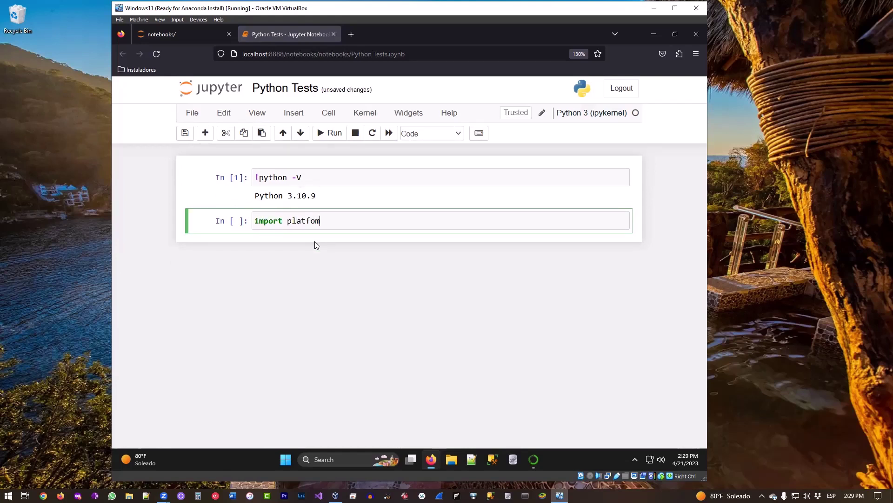
type("platform")
key("Return")
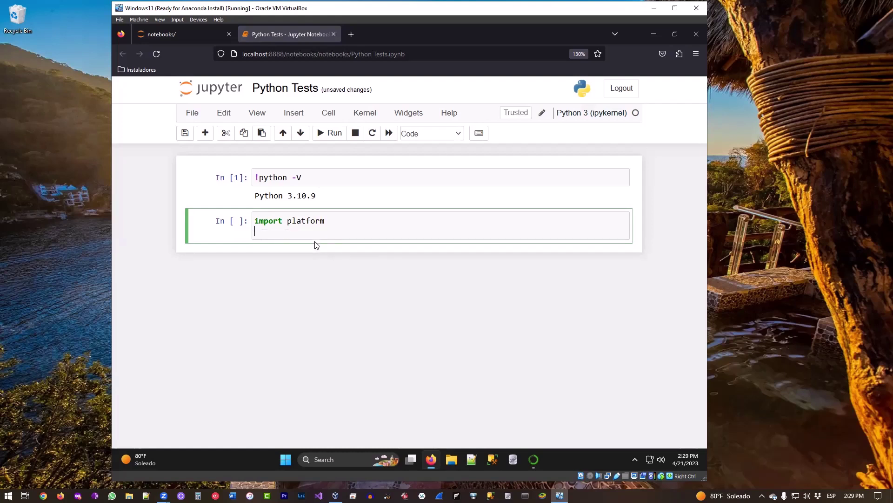
type("print(platform.python_version()")
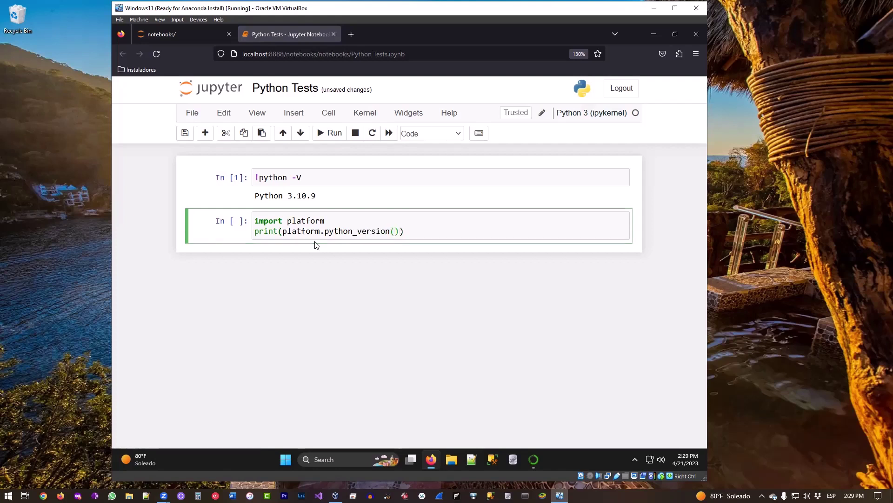
left_click(326, 236)
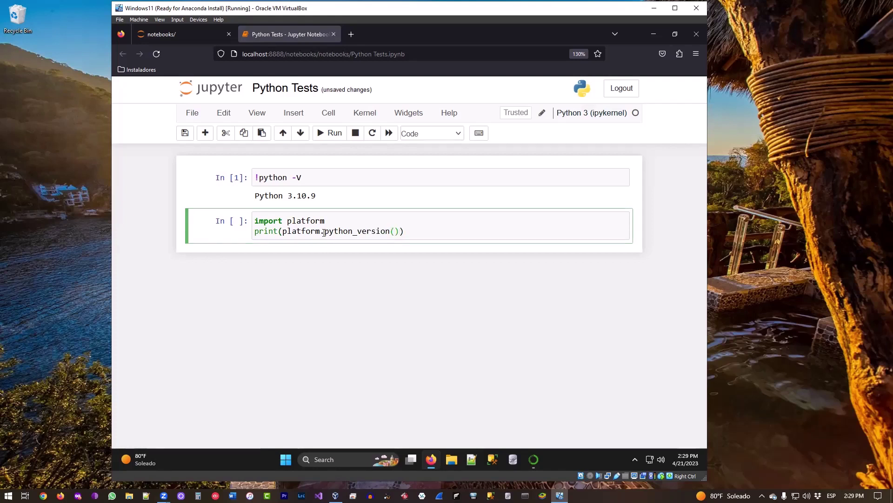
left_click(354, 234)
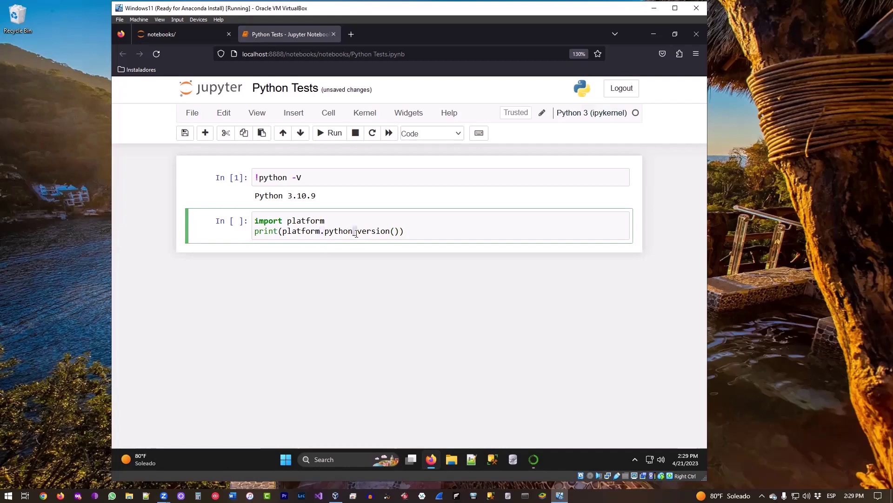
left_click(410, 232)
key("ctrl+Return")
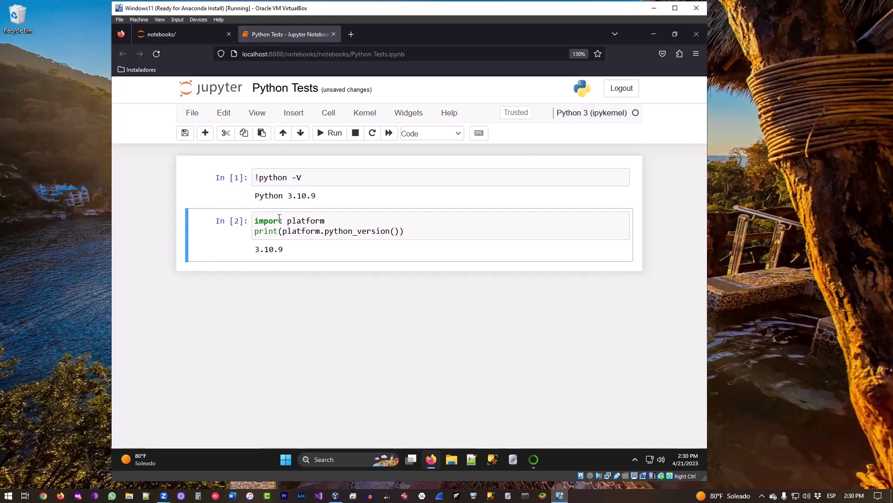
Add the comment "# This test the ability to run command-line stuff" above !python -V in the first cell
left_click(258, 180)
key("Return")
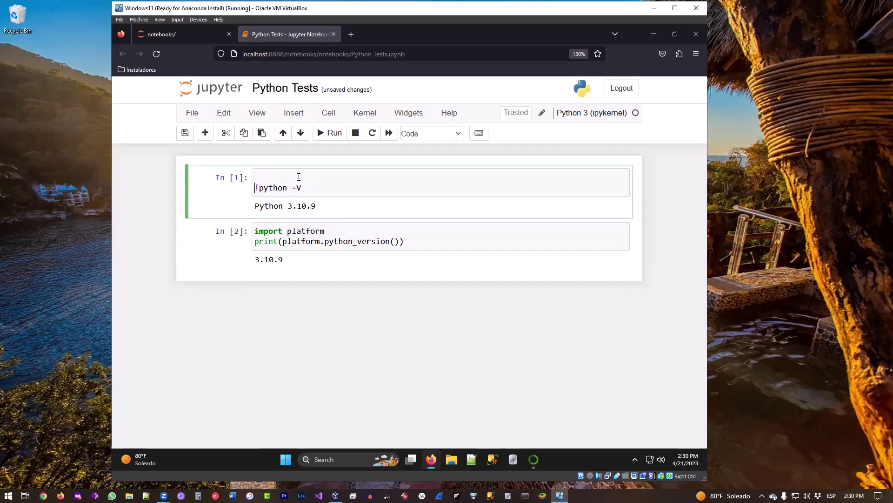
type("# This test th")
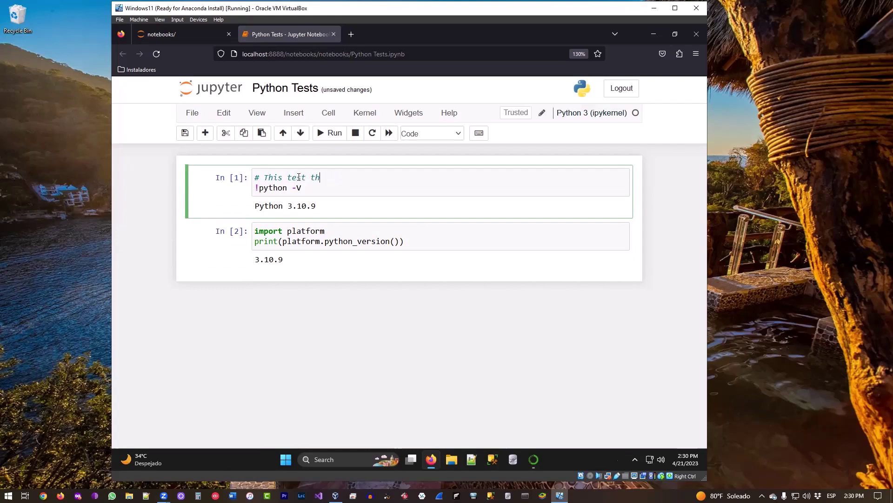
type("e abilti")
key("BackSpace")
key("BackSpace")
type("ilti")
type("y")
key("BackSpace")
key("BackSpace")
key("BackSpace")
key("BackSpace")
type("ity to run command-line stuff")
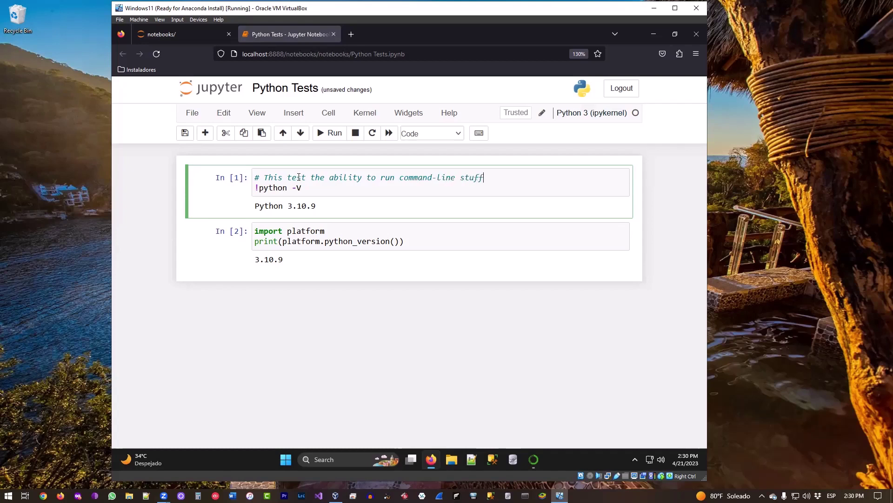
Add the comment "# This tests the ability to import modules AND print functionality" above the import line in the second cell
left_click(256, 230)
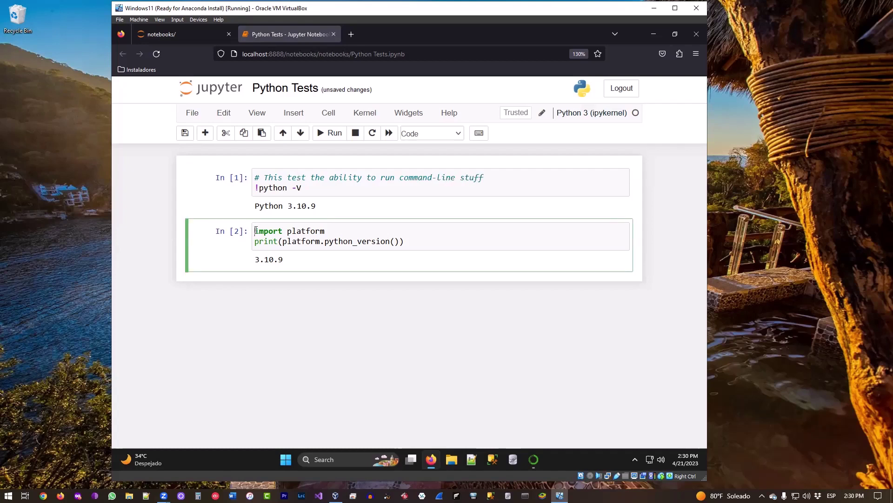
key("Return")
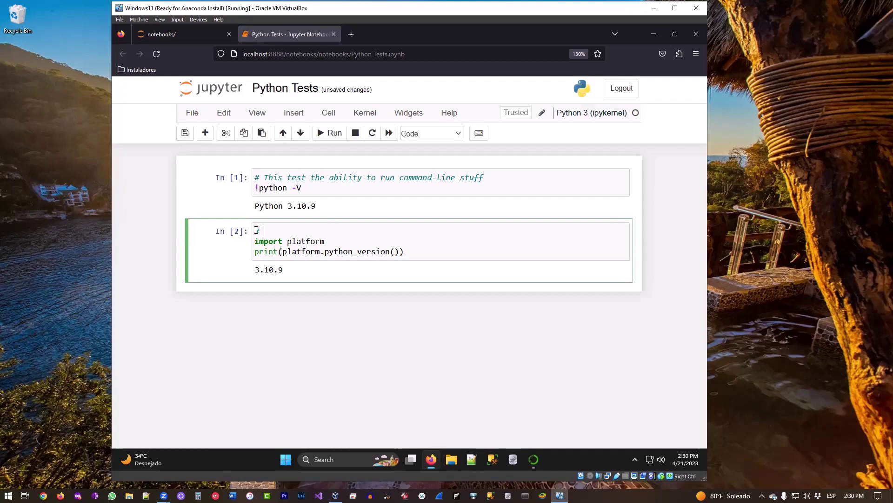
type("This tests the ability to import ")
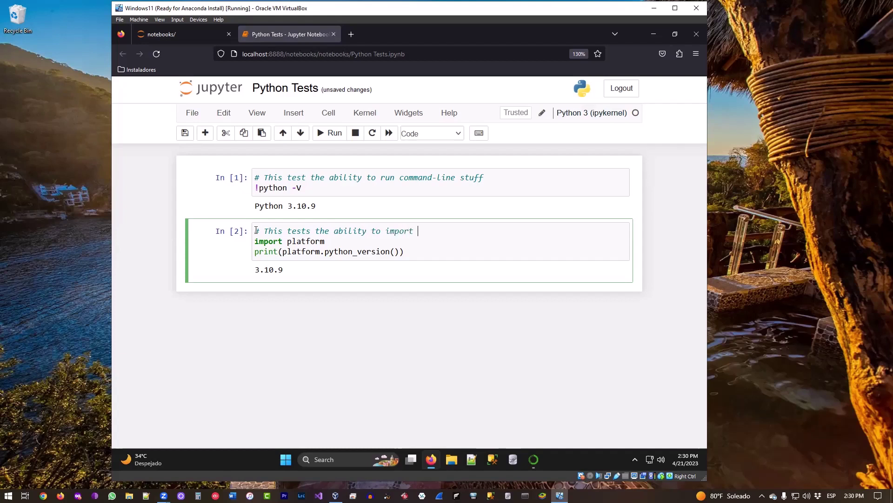
type("modules AND print functionality")
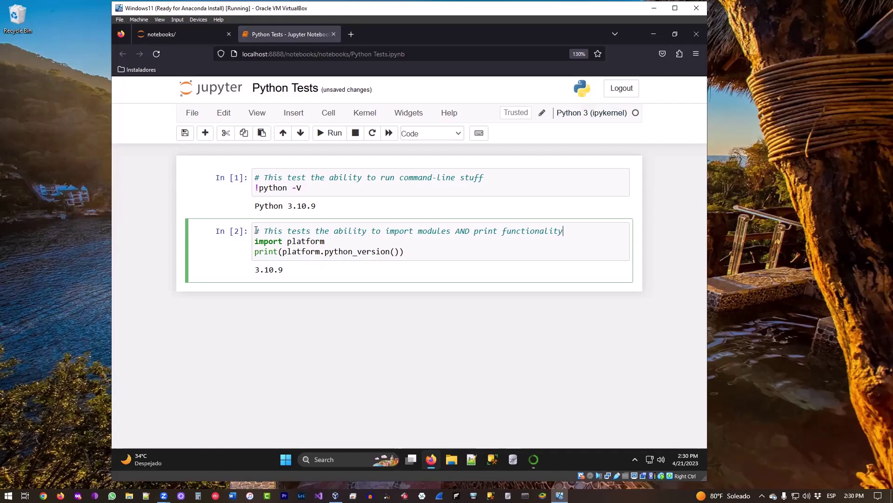
Close the Python Tests notebook, leaving the page without saving, and close the Jupyter file list
left_click(694, 30)
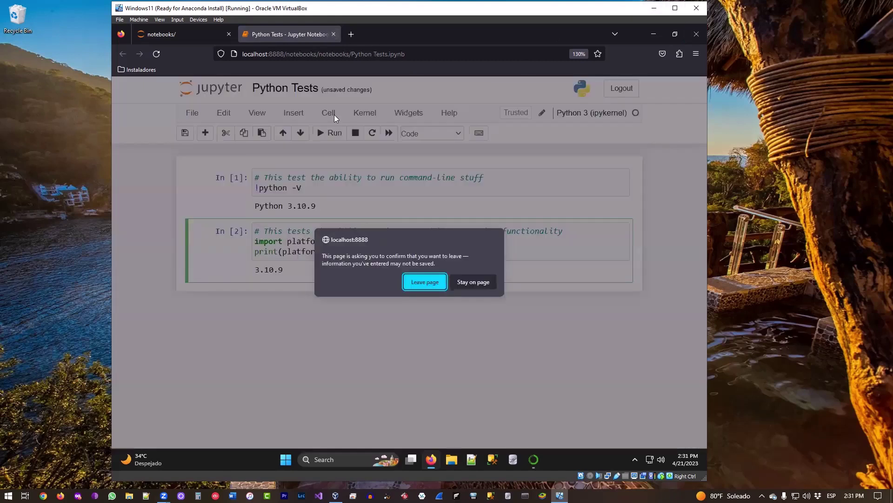
left_click(445, 285)
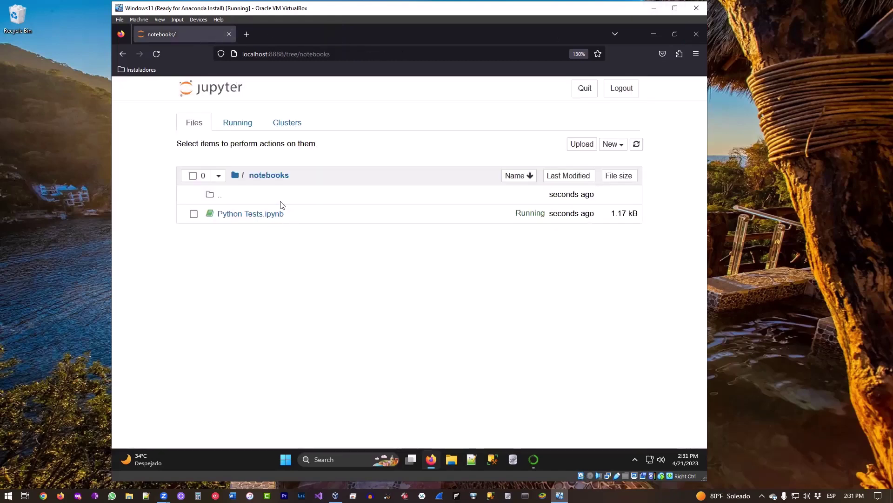
left_click(229, 34)
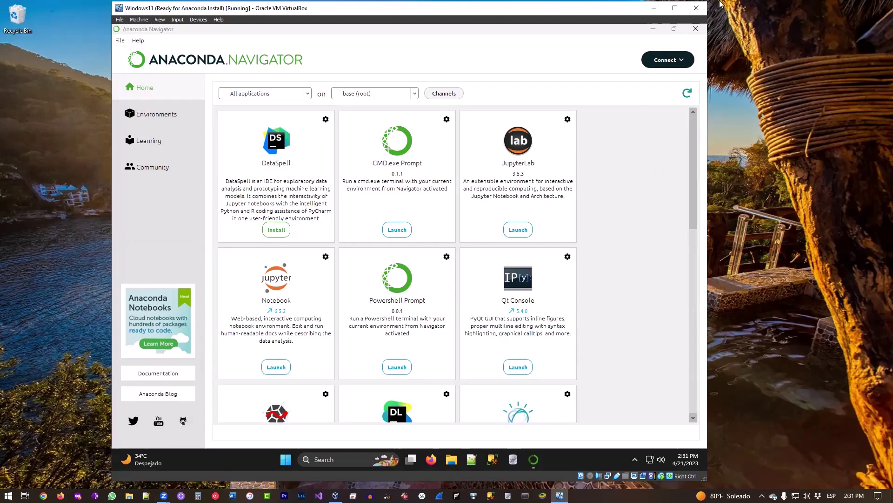
Quit Anaconda Navigator, leaving the running notebook application unselected for closing
left_click(696, 28)
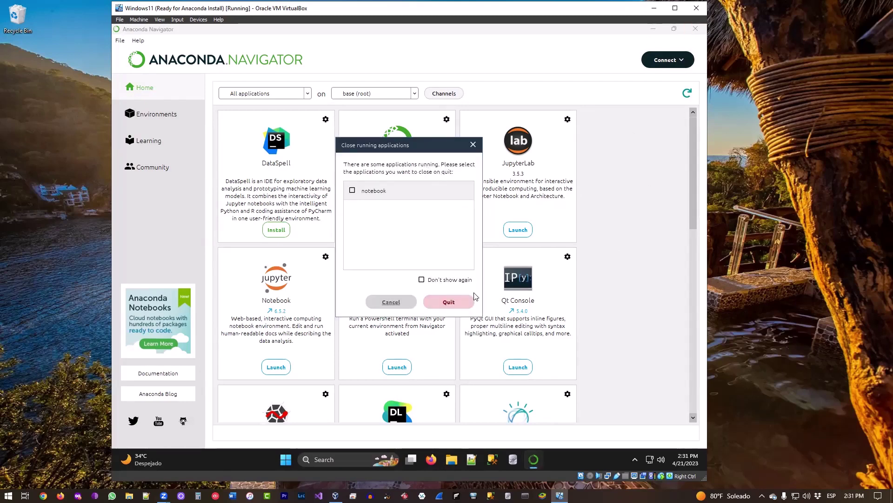
left_click(449, 302)
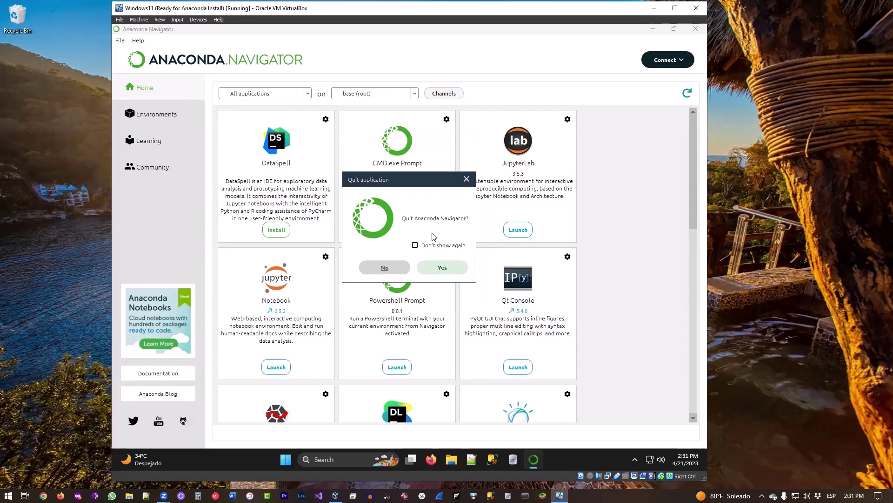
left_click(442, 266)
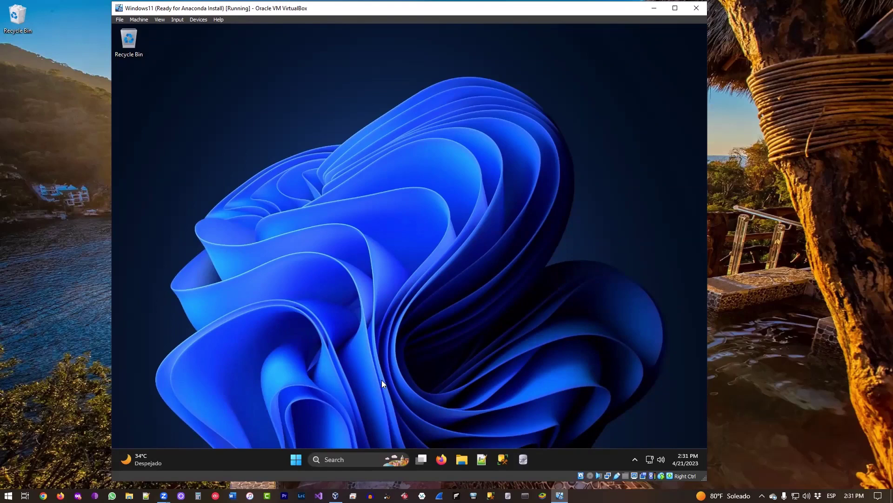
Pin Anaconda Navigator to the virtual machine's taskbar from the recently added apps
key("super")
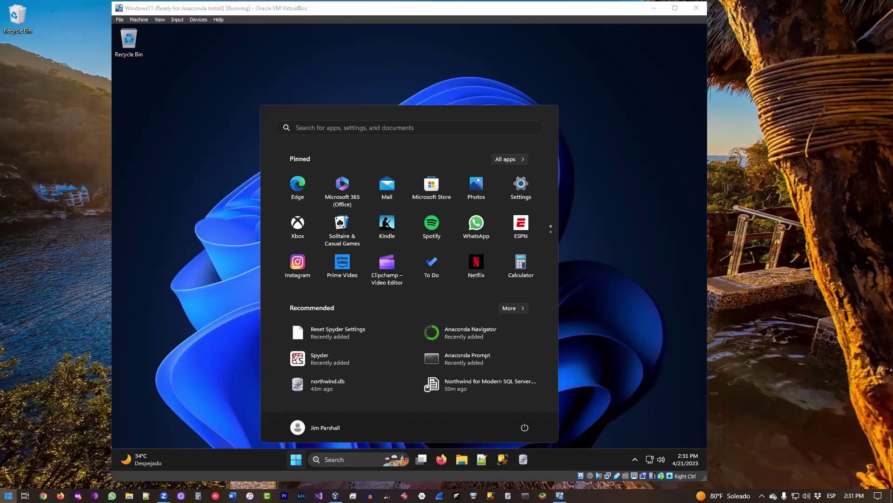
left_click(8, 496)
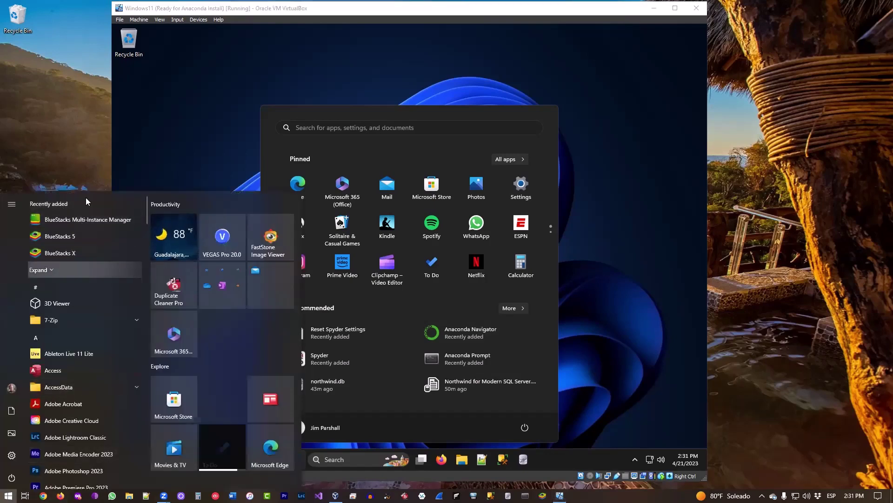
left_click(616, 342)
left_click(296, 459)
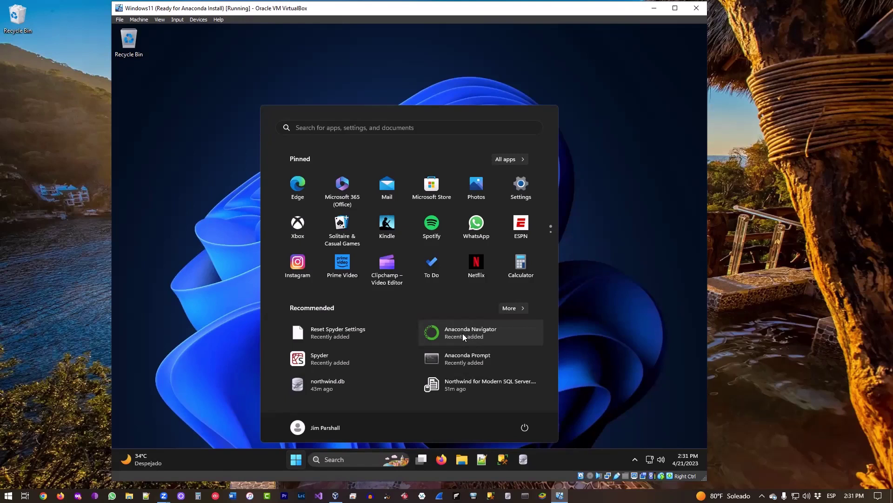
right_click(457, 328)
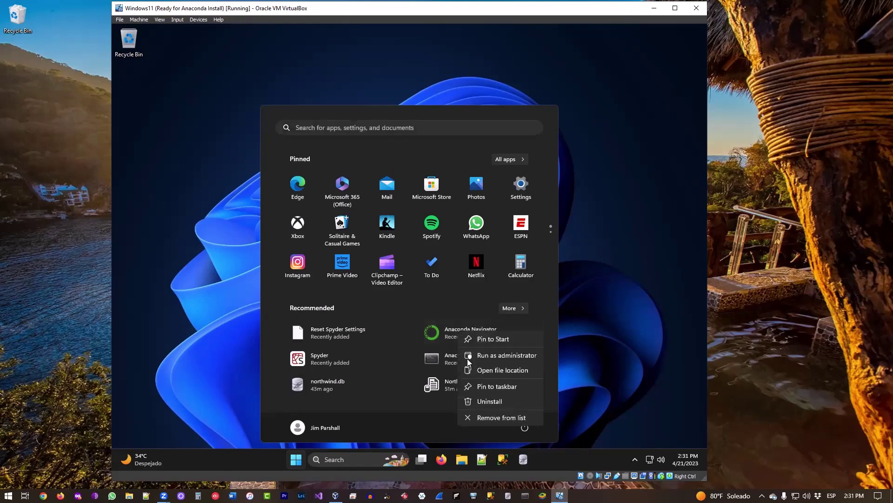
left_click(483, 386)
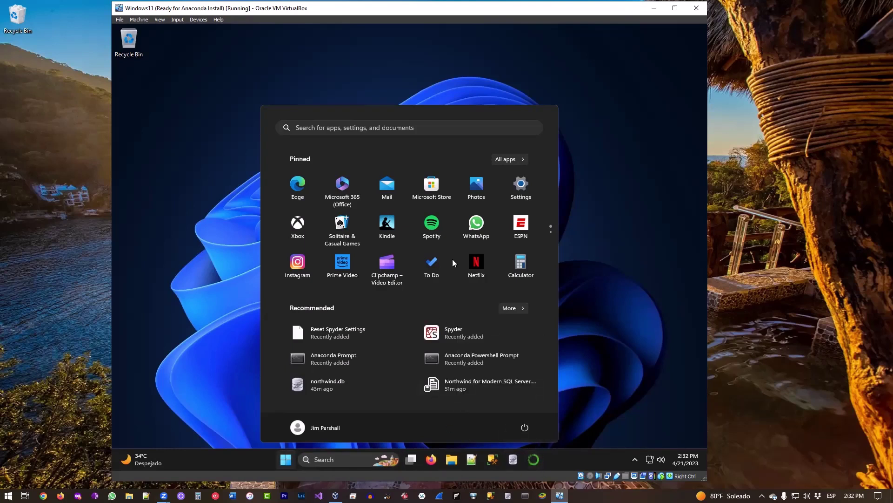
Search the virtual machine's apps for "a", view the shortcut options for Anaconda Navigator, and close the search
left_click(411, 130)
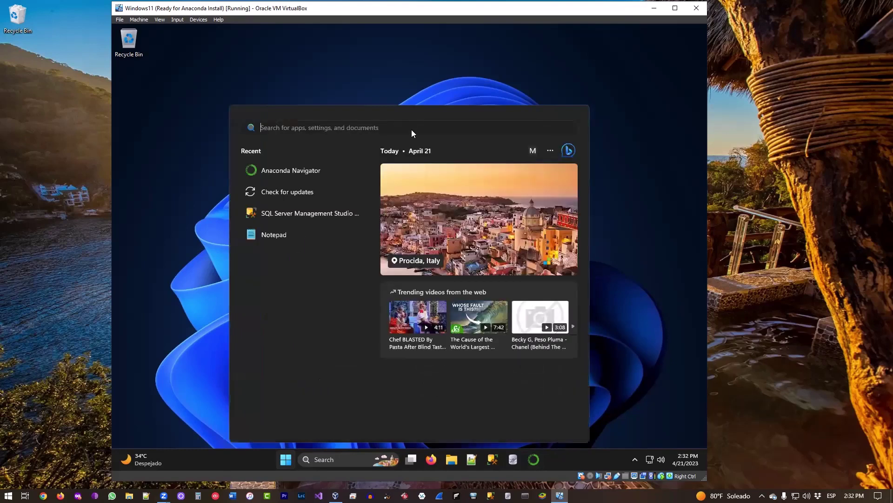
type("a")
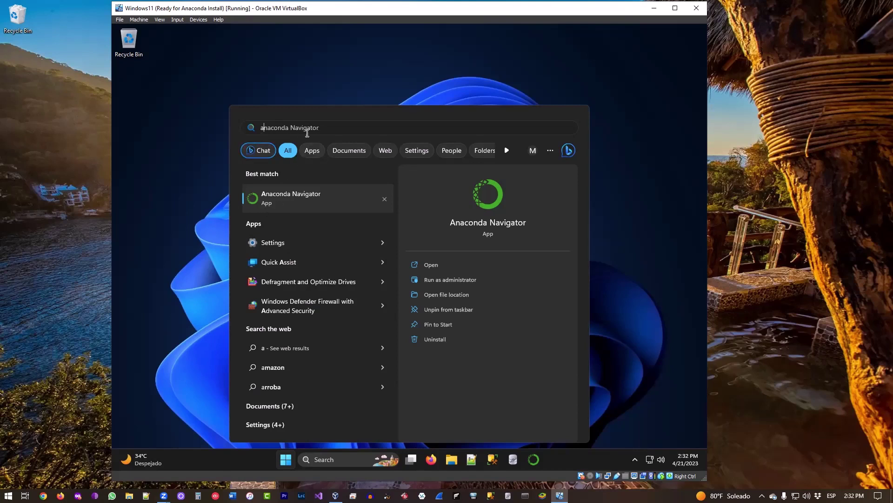
right_click(300, 202)
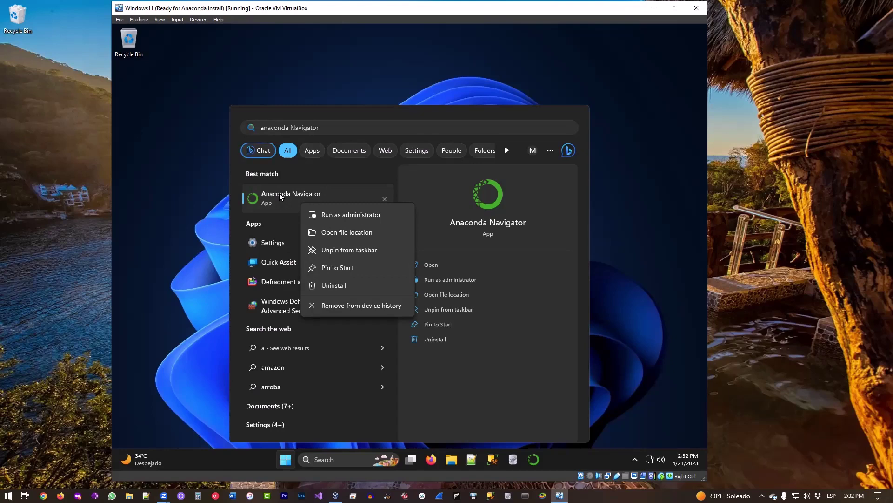
left_click(644, 205)
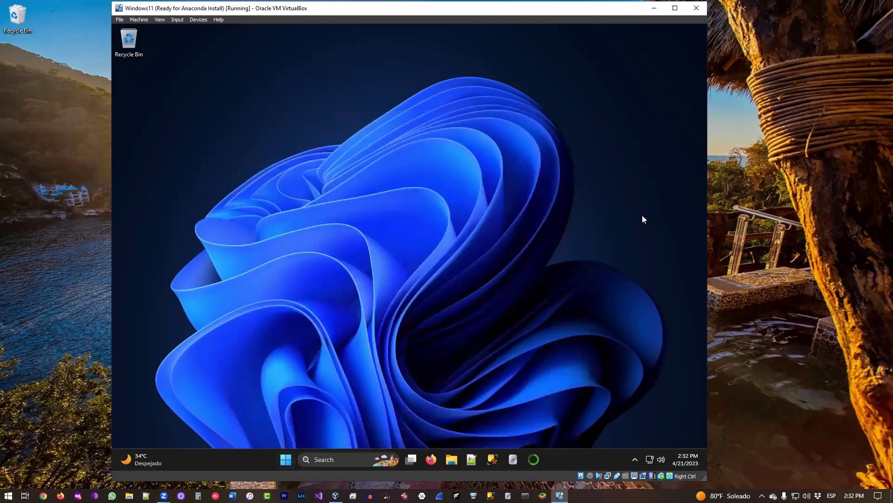